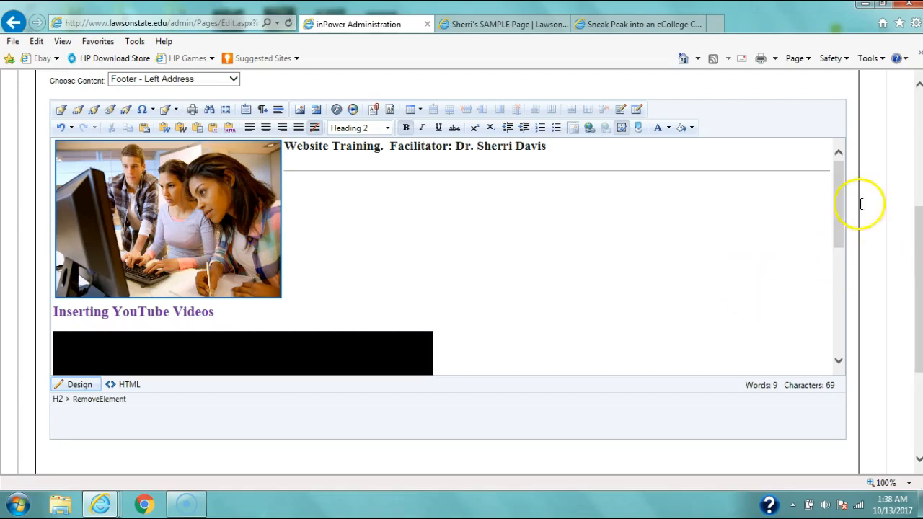
# Step: Compare the embedded video in the page editor with the YouTube video page and the published sample page
pyautogui.moveTo(840, 194)
pyautogui.mouseDown()
pyautogui.moveTo(846, 233)
pyautogui.moveTo(836, 180)
pyautogui.mouseUp()
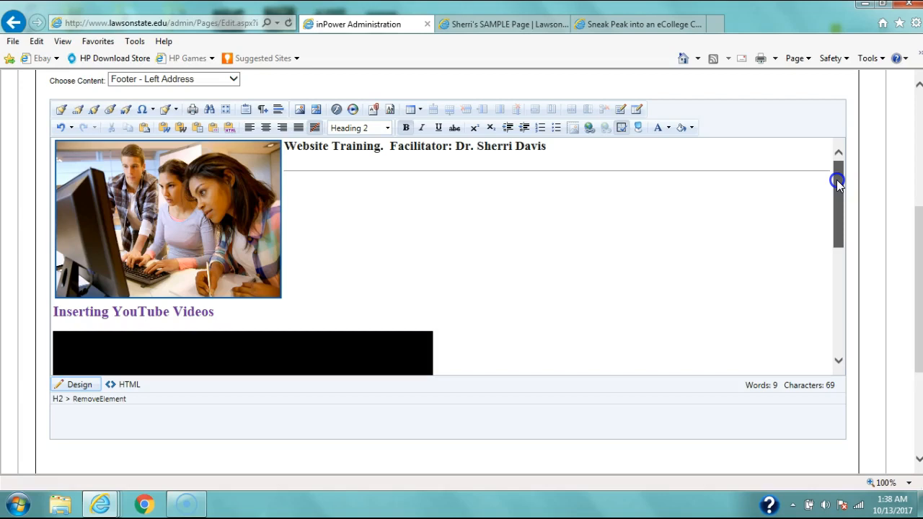
pyautogui.moveTo(836, 181); pyautogui.dragTo(837, 180)
pyautogui.click(659, 26)
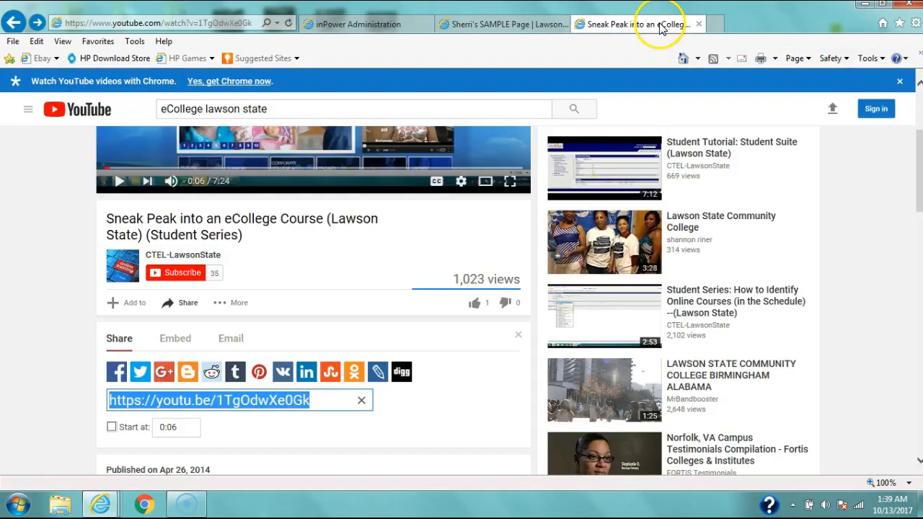
pyautogui.click(311, 254)
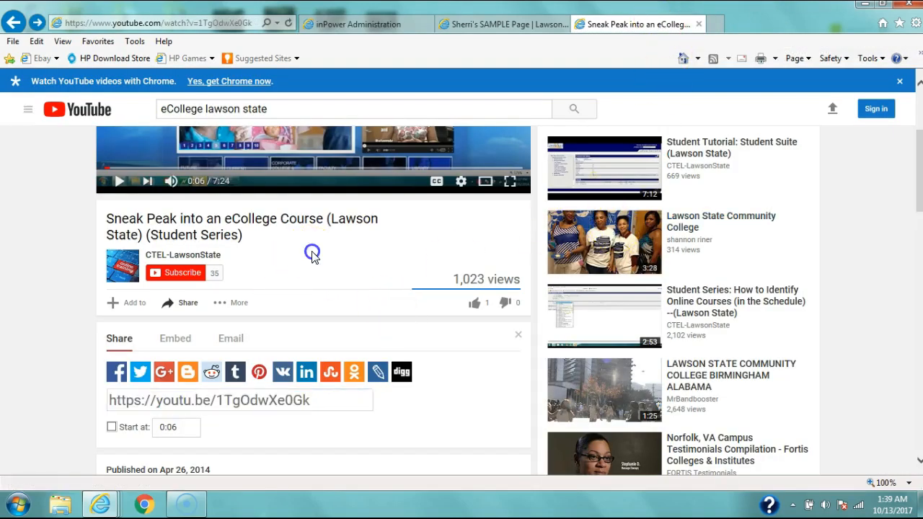
pyautogui.moveTo(917, 202); pyautogui.dragTo(918, 229)
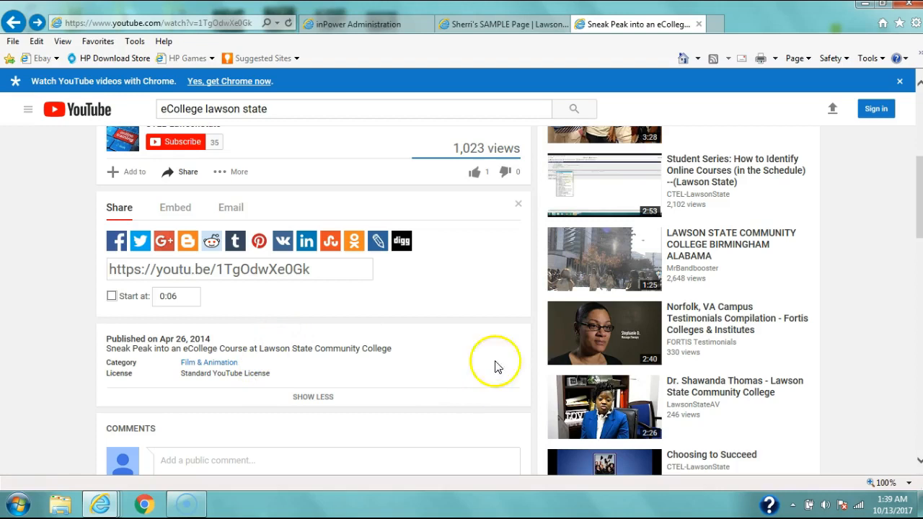
pyautogui.click(387, 25)
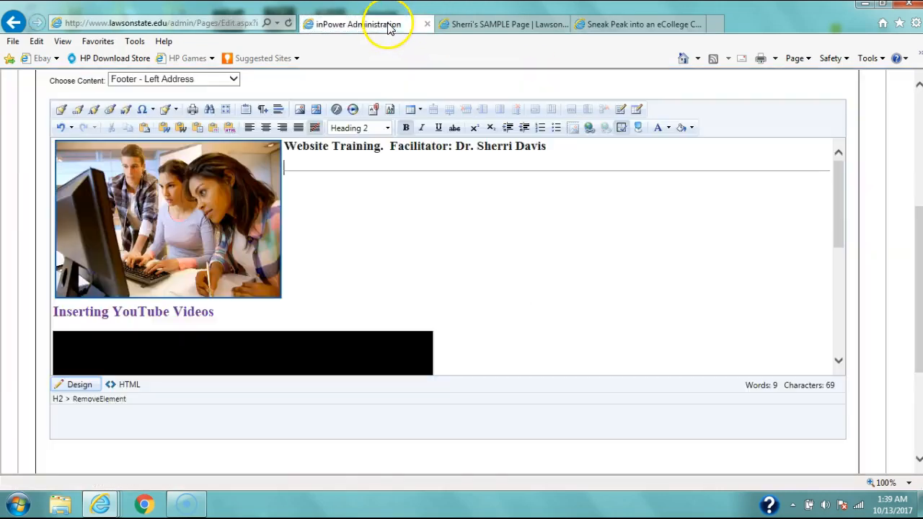
pyautogui.moveTo(836, 180); pyautogui.dragTo(832, 248)
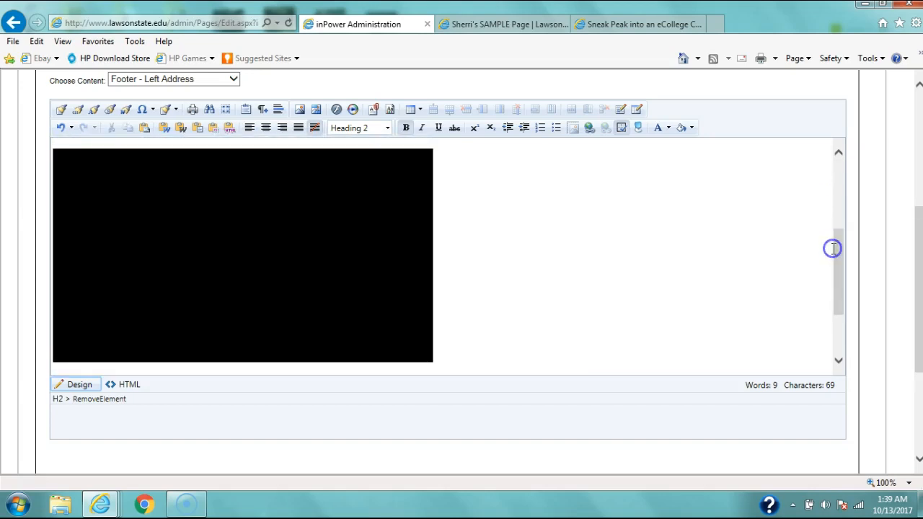
pyautogui.click(503, 28)
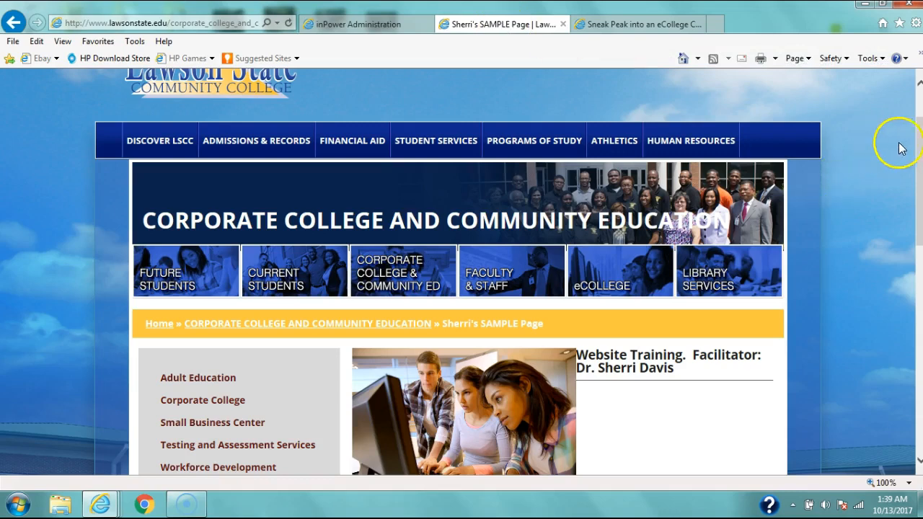
pyautogui.moveTo(918, 137); pyautogui.dragTo(912, 288)
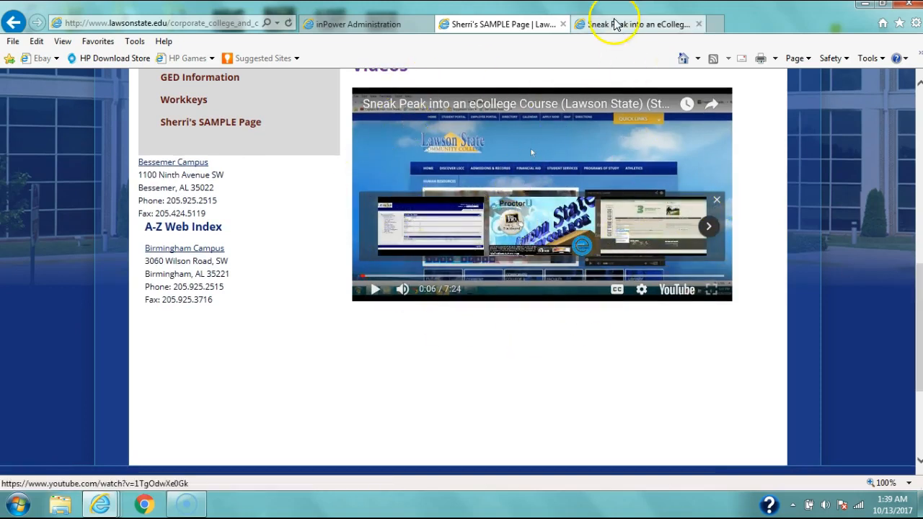
pyautogui.click(362, 27)
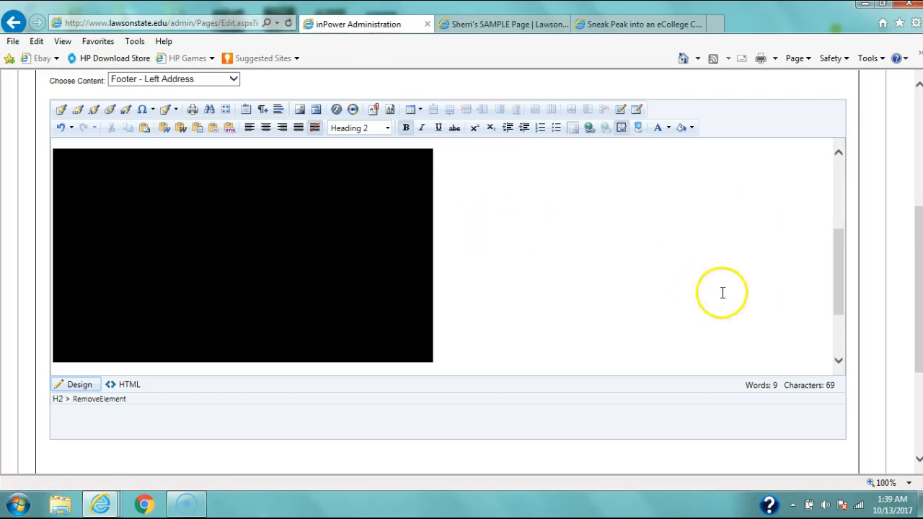
pyautogui.moveTo(841, 266)
pyautogui.mouseDown()
pyautogui.moveTo(841, 305)
pyautogui.moveTo(840, 243)
pyautogui.moveTo(830, 270)
pyautogui.moveTo(831, 323)
pyautogui.moveTo(828, 191)
pyautogui.moveTo(834, 270)
pyautogui.moveTo(830, 258)
pyautogui.mouseUp()
# Step: Try resizing the embedded video frame under the Inserting YouTube Videos heading with its handles
pyautogui.click(429, 268)
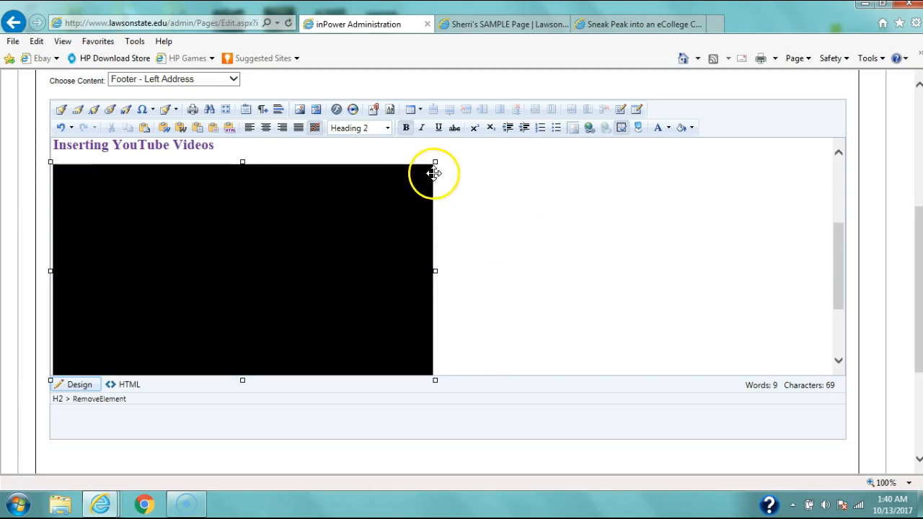
pyautogui.moveTo(436, 161); pyautogui.dragTo(438, 233)
pyautogui.moveTo(440, 307); pyautogui.dragTo(443, 388)
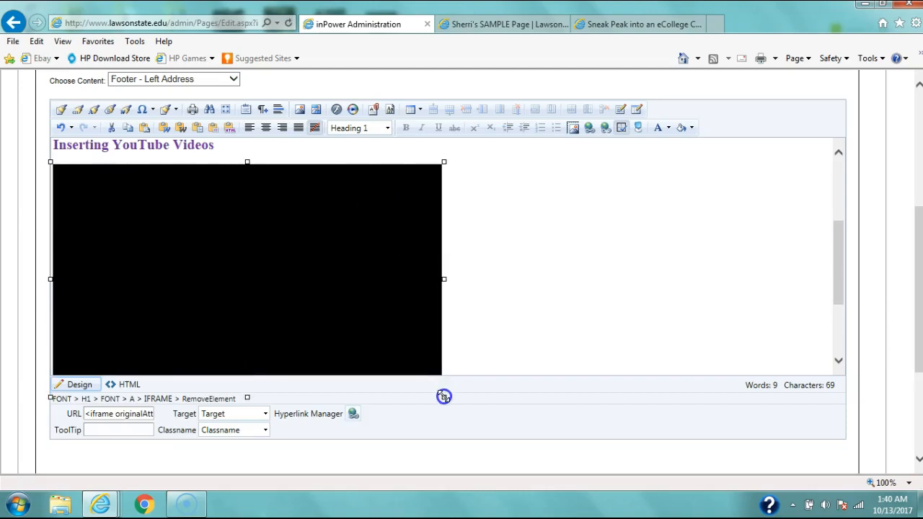
pyautogui.moveTo(838, 243)
pyautogui.mouseDown()
pyautogui.moveTo(838, 276)
pyautogui.moveTo(840, 253)
pyautogui.mouseUp()
pyautogui.moveTo(443, 143); pyautogui.dragTo(425, 81)
pyautogui.click(864, 328)
pyautogui.moveTo(847, 288)
pyautogui.mouseDown()
pyautogui.moveTo(841, 281)
pyautogui.moveTo(842, 305)
pyautogui.mouseUp()
pyautogui.click(336, 299)
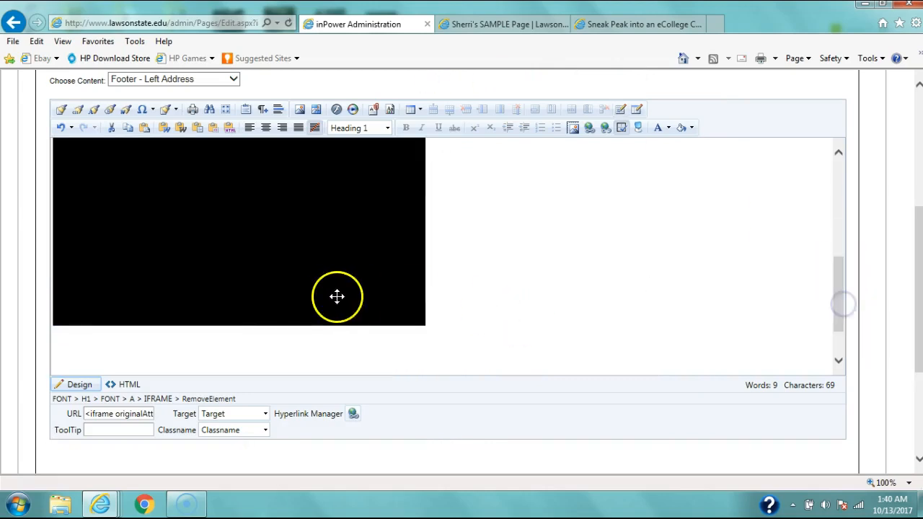
pyautogui.moveTo(241, 330); pyautogui.dragTo(239, 331)
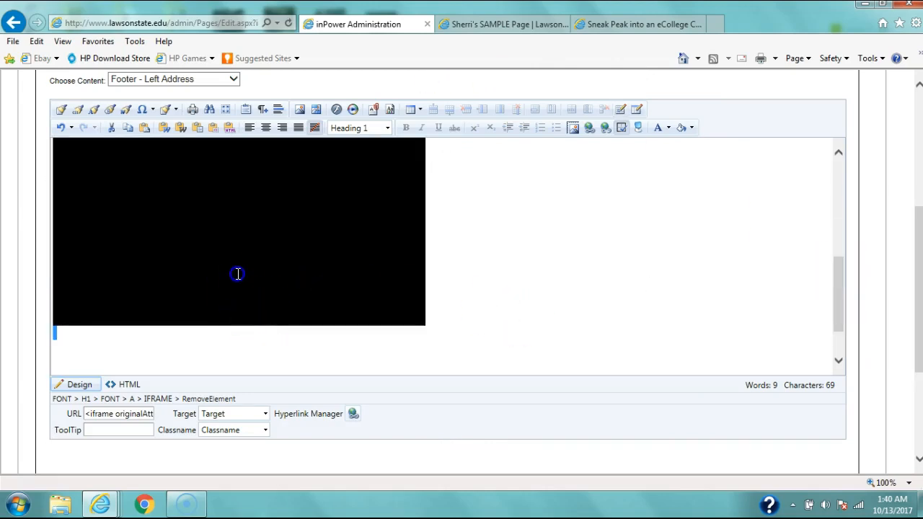
pyautogui.click(358, 280)
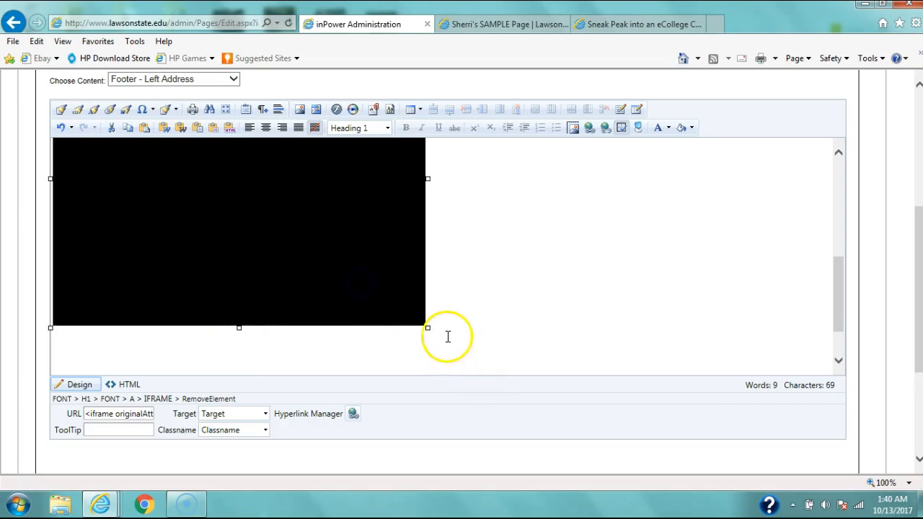
pyautogui.moveTo(427, 328); pyautogui.dragTo(359, 263)
pyautogui.moveTo(848, 311); pyautogui.dragTo(837, 273)
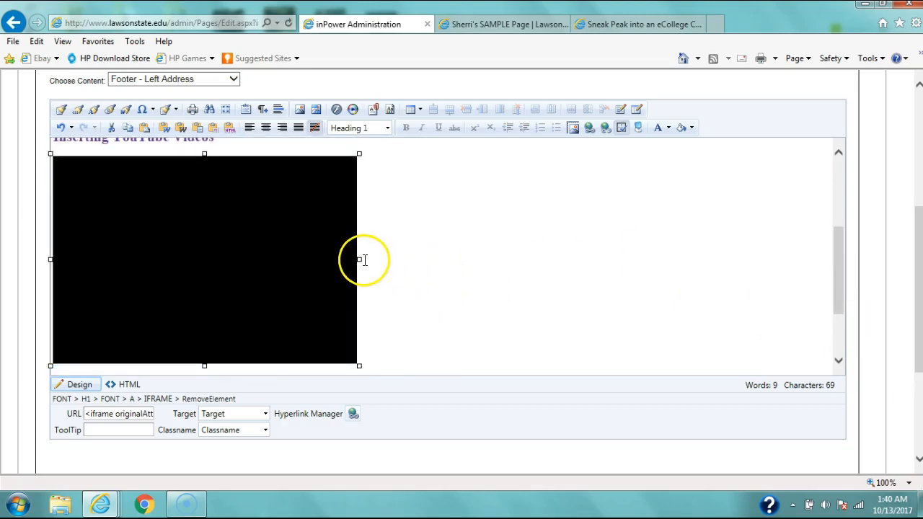
pyautogui.moveTo(361, 259); pyautogui.dragTo(428, 264)
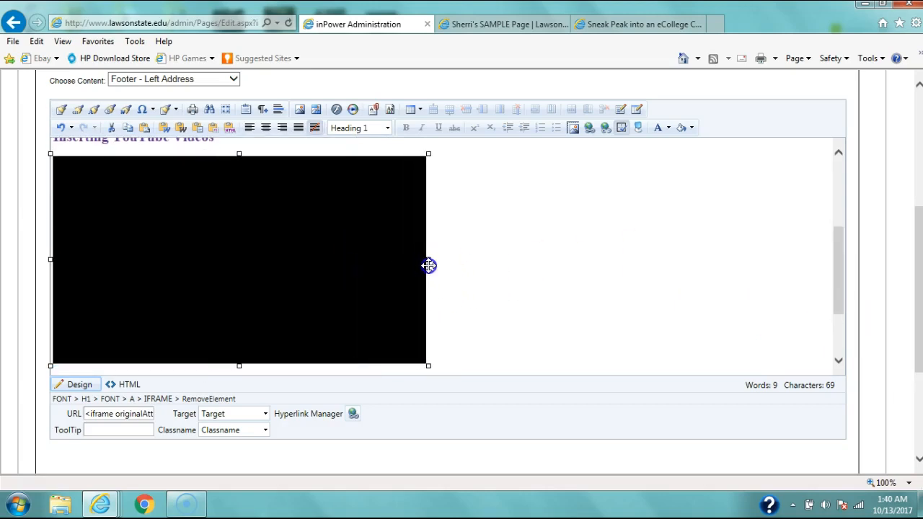
# Step: Delete the embedded video frame below the Inserting YouTube Videos heading, leaving the cursor on the empty line
pyautogui.click(480, 267)
pyautogui.click(371, 228)
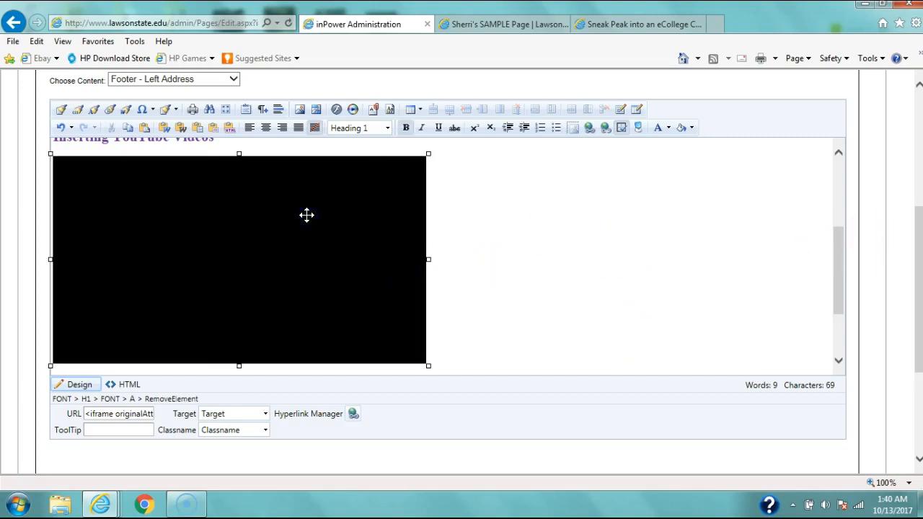
pyautogui.press('Delete')
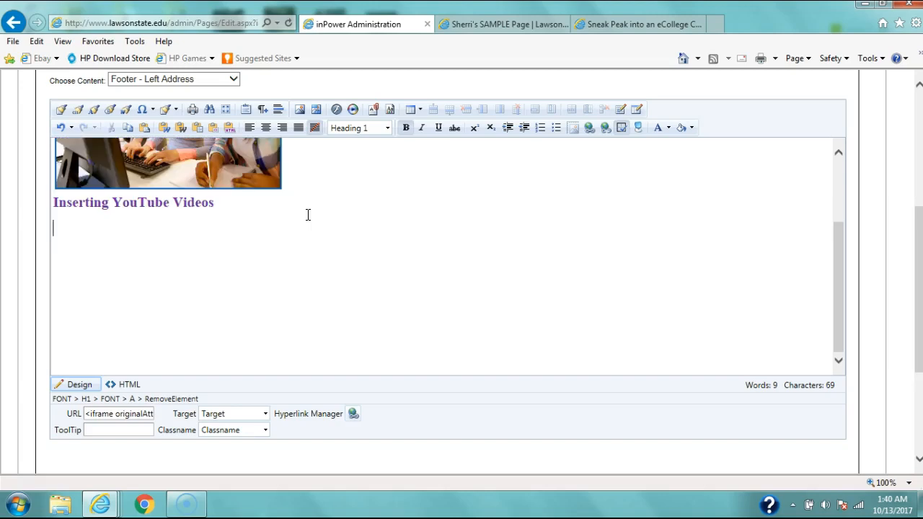
pyautogui.click(58, 229)
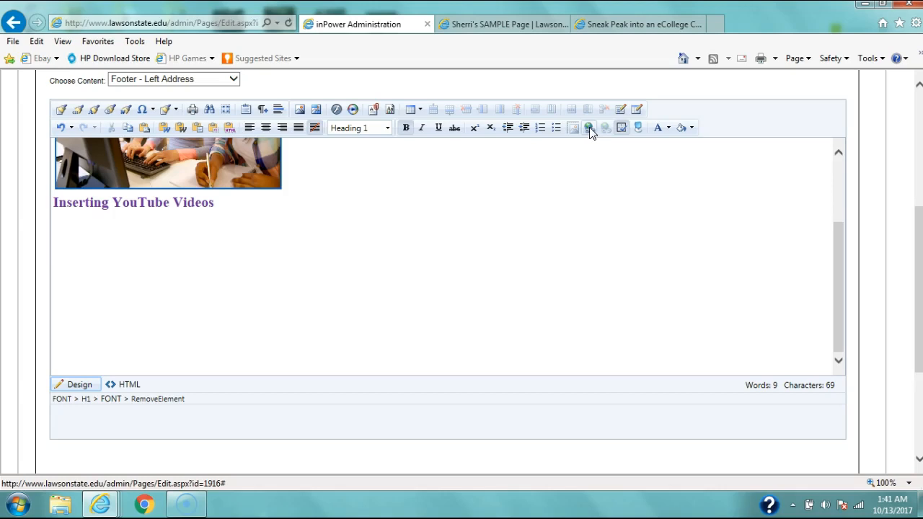
# Step: On the YouTube video page, open the Share panel's Embed option to get the iframe code
pyautogui.click(647, 26)
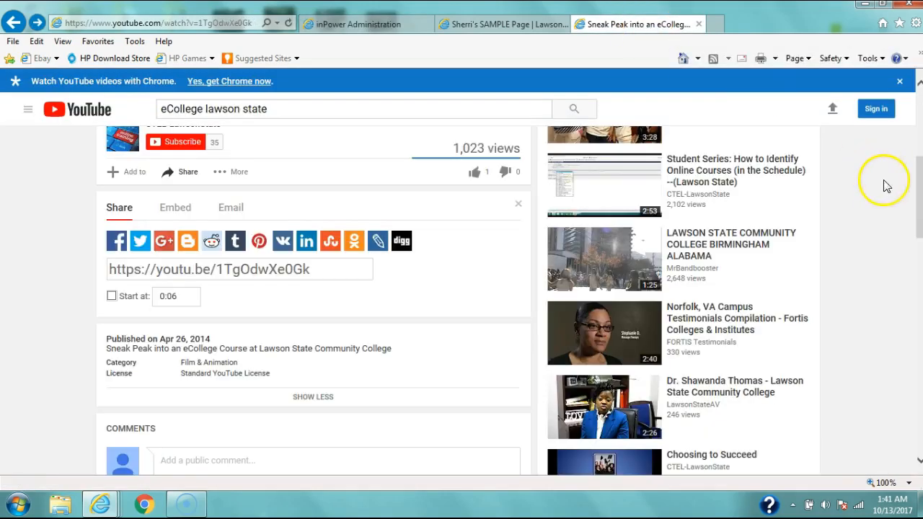
pyautogui.moveTo(919, 207); pyautogui.dragTo(919, 178)
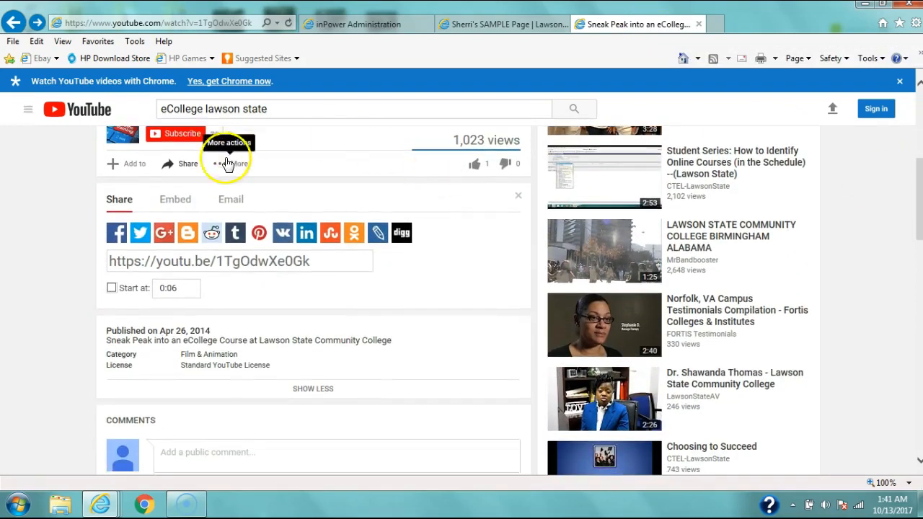
pyautogui.click(185, 165)
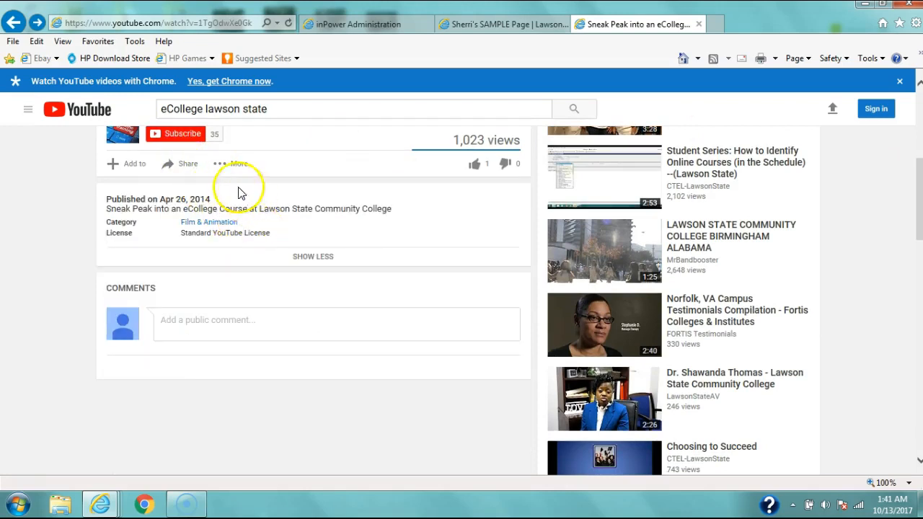
pyautogui.click(189, 167)
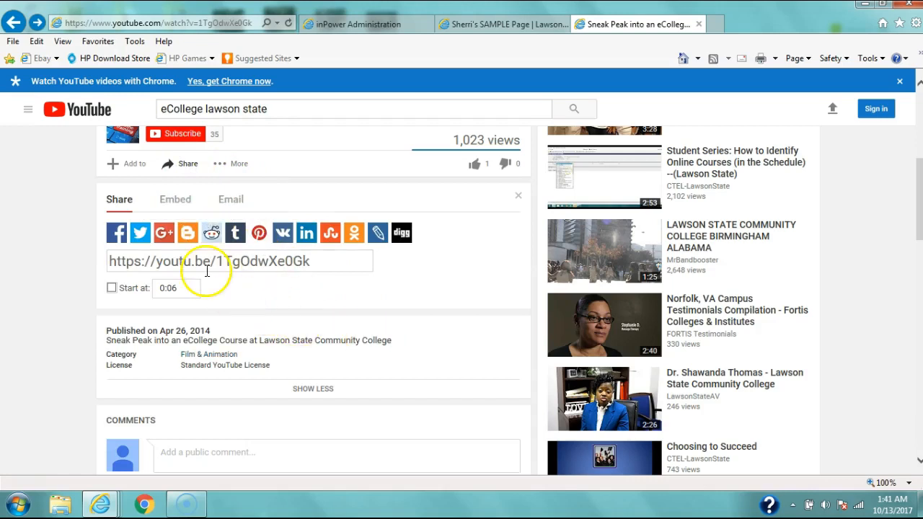
pyautogui.click(173, 201)
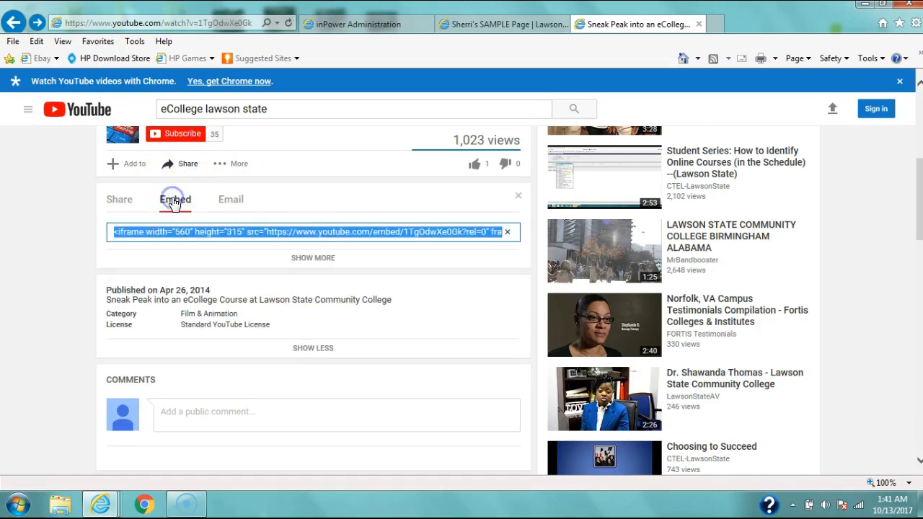
# Step: Expand the embed options and toggle the setting to show suggested videos when the video finishes
pyautogui.click(210, 232)
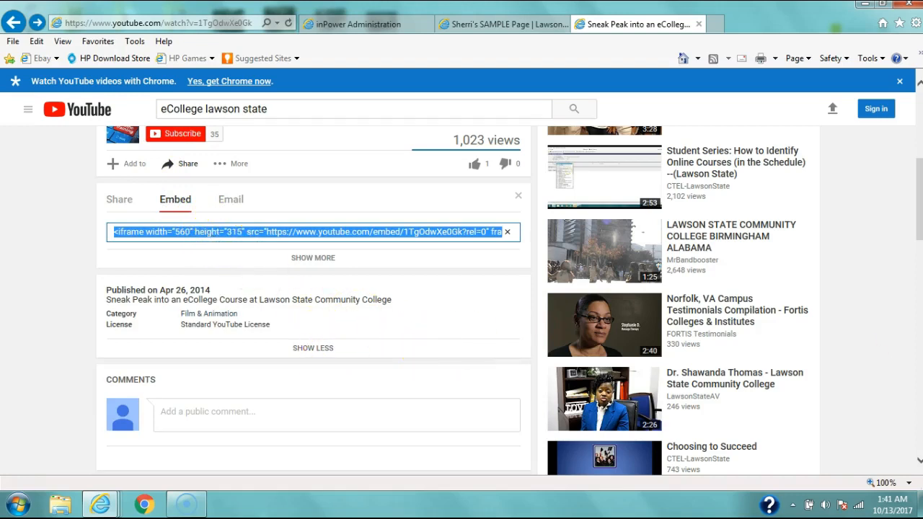
pyautogui.moveTo(919, 240); pyautogui.dragTo(919, 243)
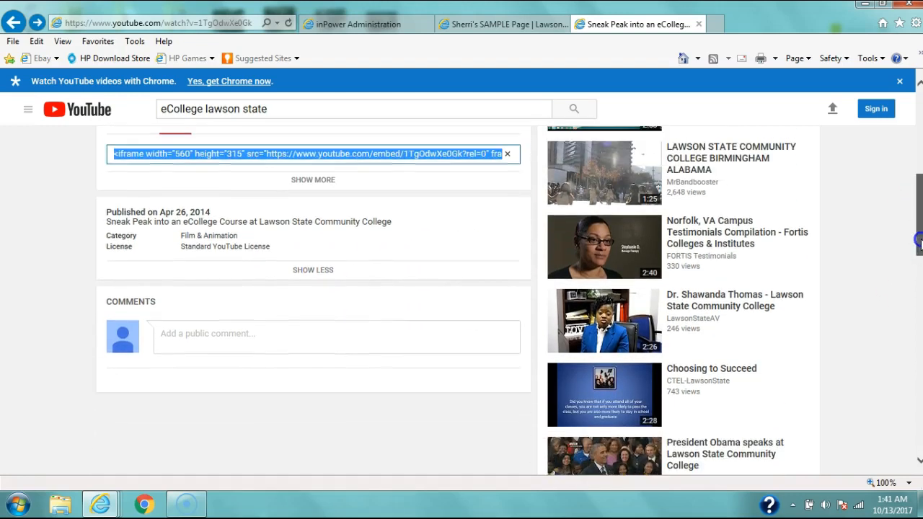
pyautogui.click(302, 181)
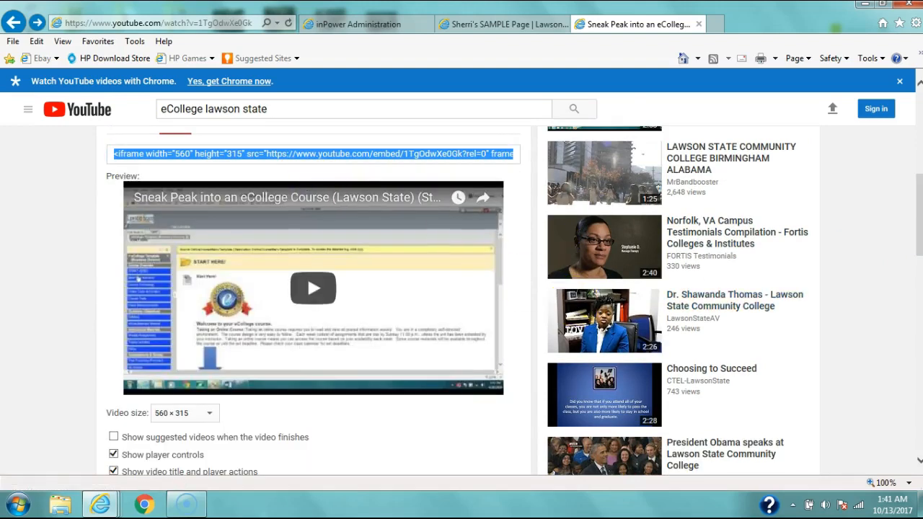
pyautogui.moveTo(918, 227); pyautogui.dragTo(920, 253)
pyautogui.click(113, 310)
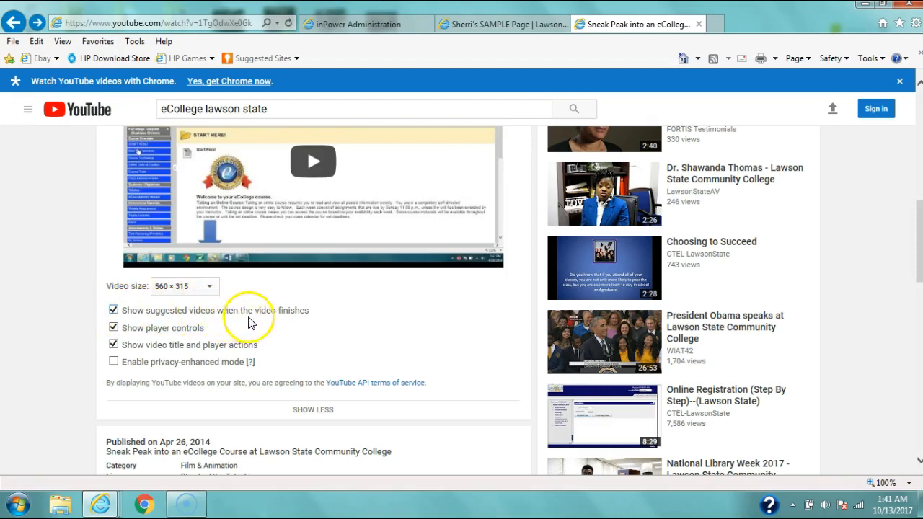
pyautogui.click(113, 311)
# Step: Select the entire iframe embed code for the video
pyautogui.scroll(3, 918, 270)
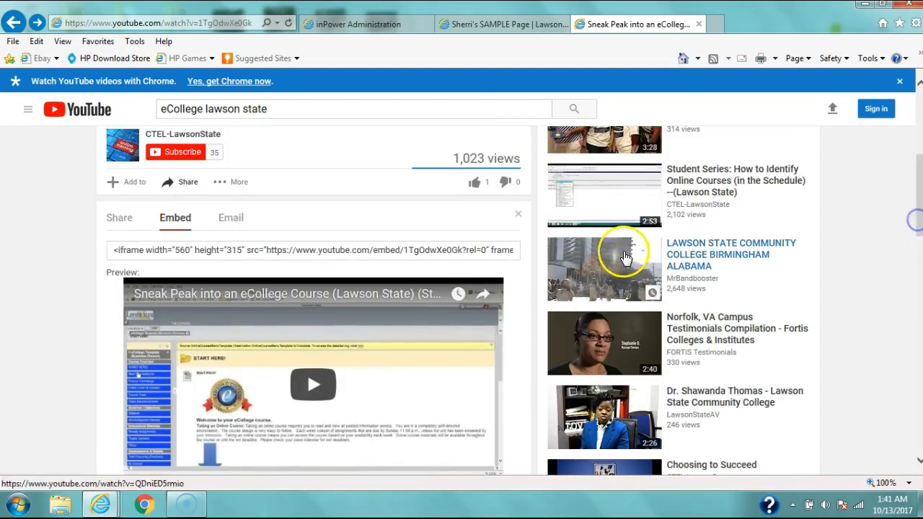
pyautogui.click(374, 250)
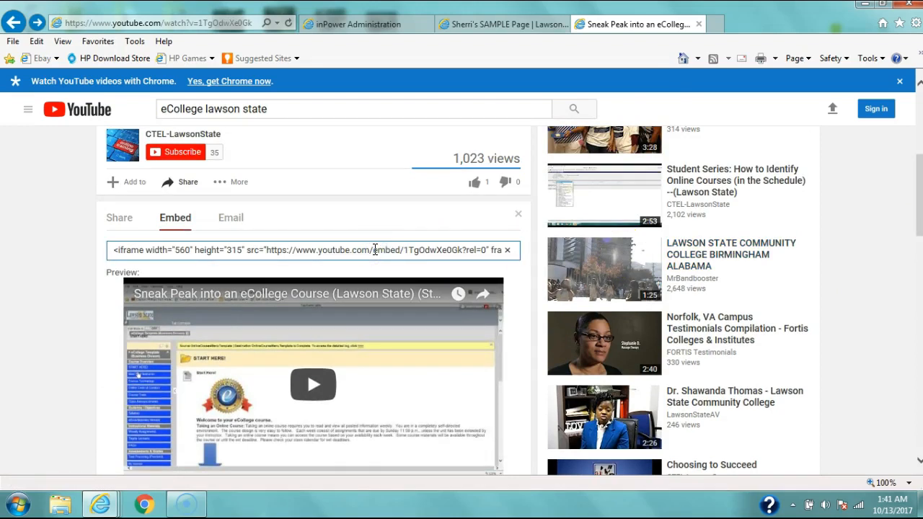
pyautogui.click(374, 250)
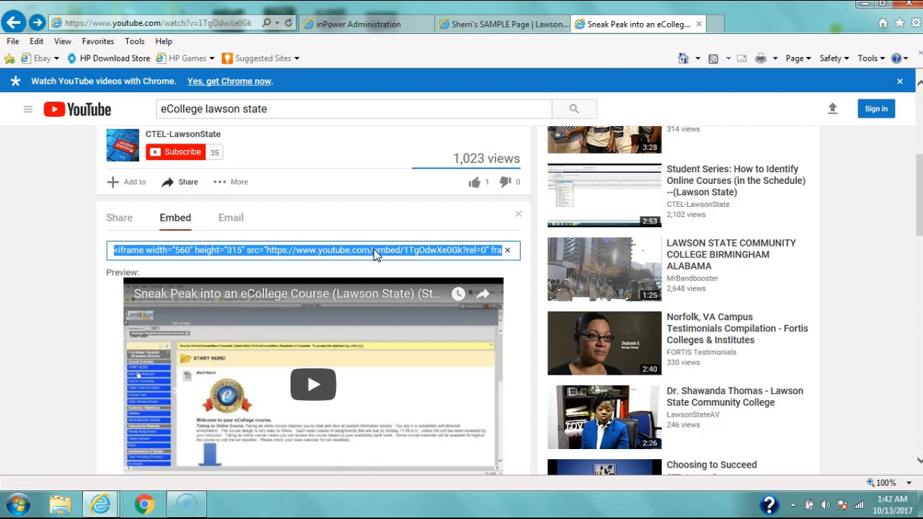
pyautogui.click(387, 233)
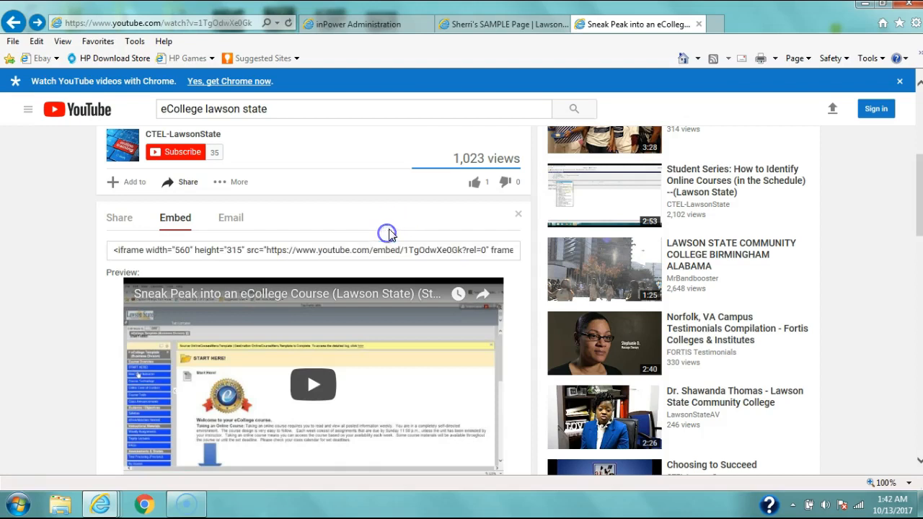
pyautogui.click(310, 250)
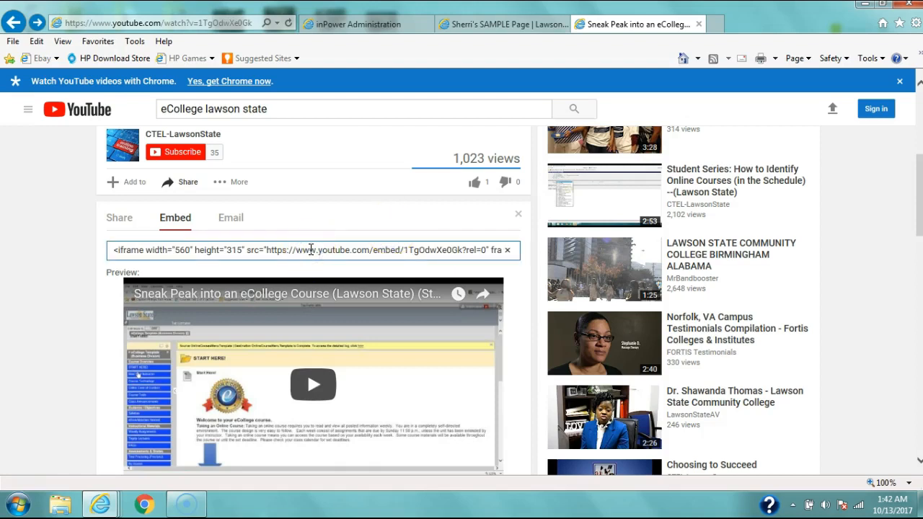
pyautogui.hotkey('ctrl', 'a')
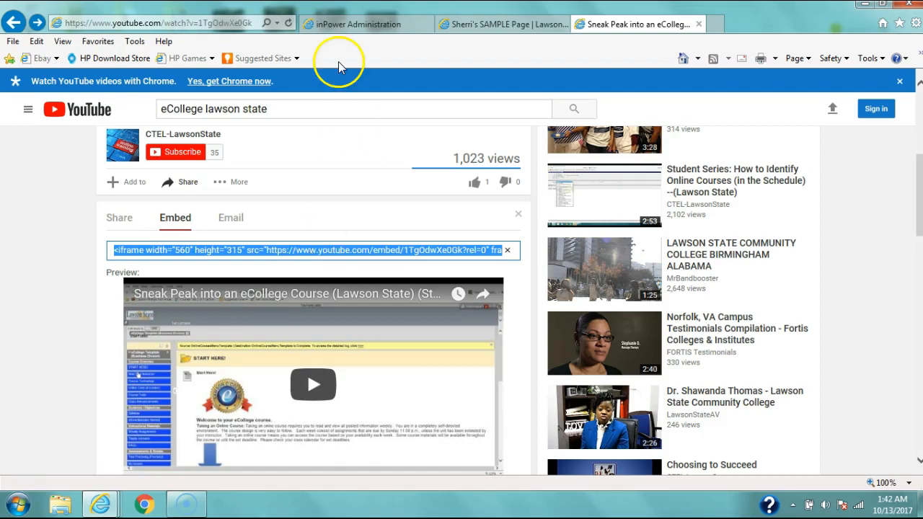
# Step: Switch back to the inPower Administration page editor
pyautogui.click(342, 31)
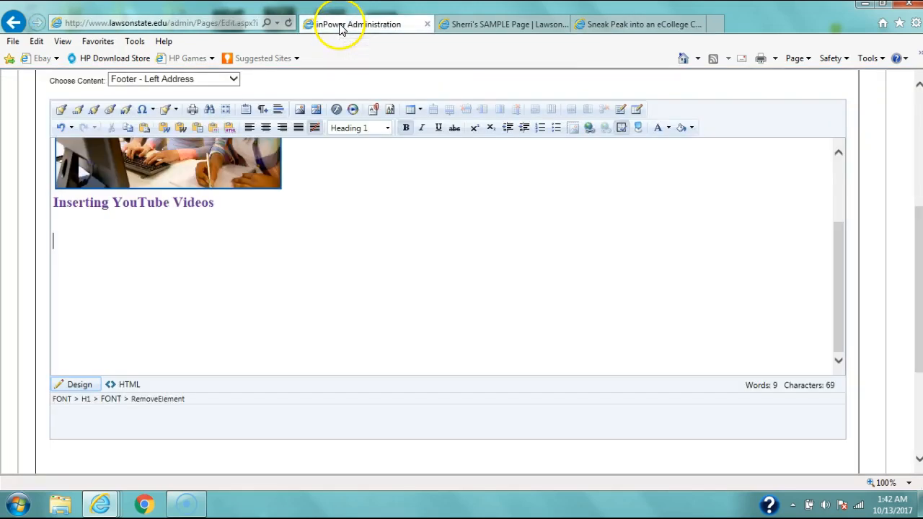
pyautogui.moveTo(843, 277); pyautogui.dragTo(840, 199)
pyautogui.click(593, 156)
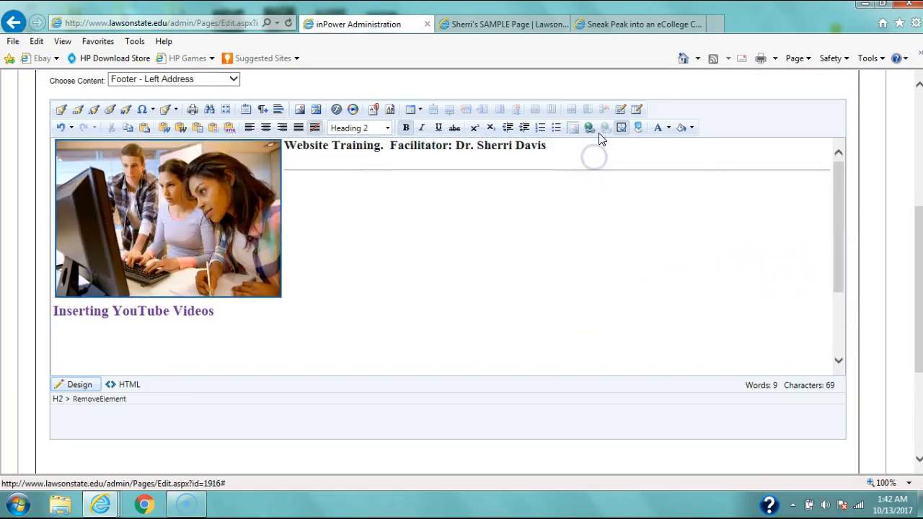
# Step: Paste the copied YouTube embed code into the Hyperlink Manager's URL field and apply it to insert the video
pyautogui.click(588, 131)
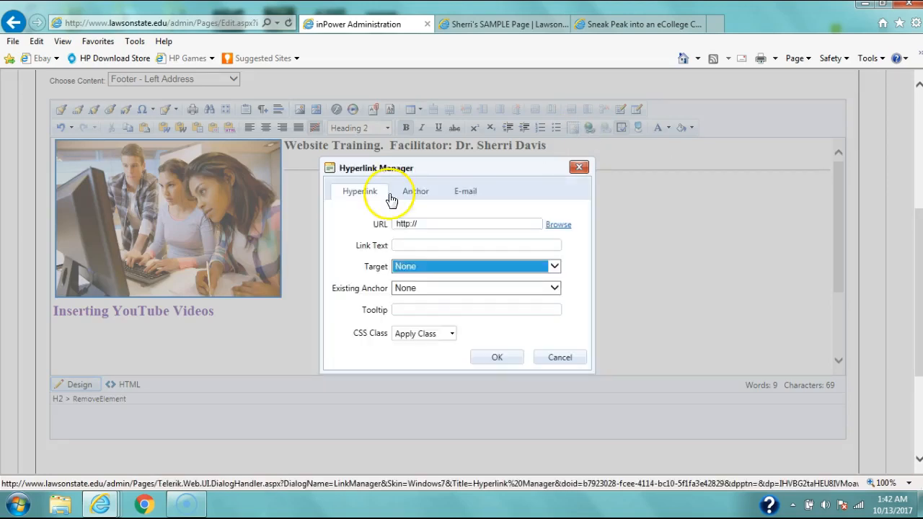
pyautogui.moveTo(424, 225); pyautogui.dragTo(375, 219)
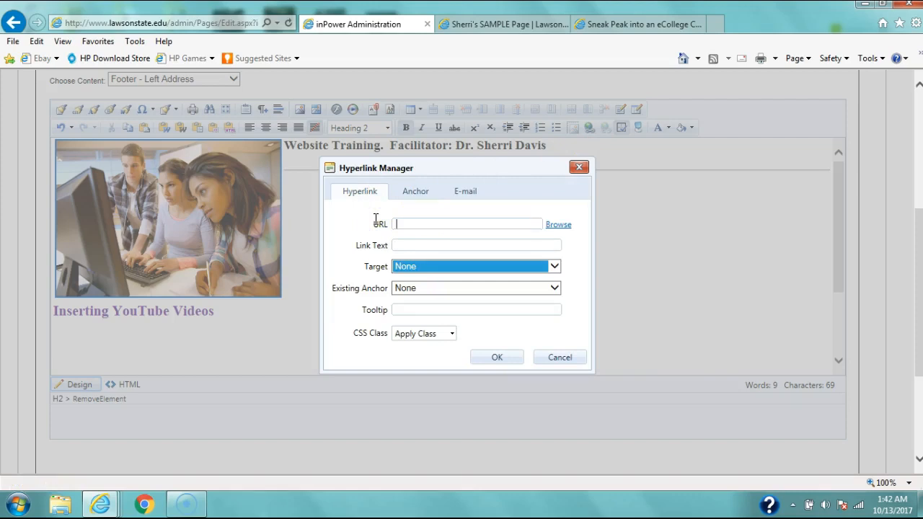
pyautogui.hotkey('ctrl', 'v')
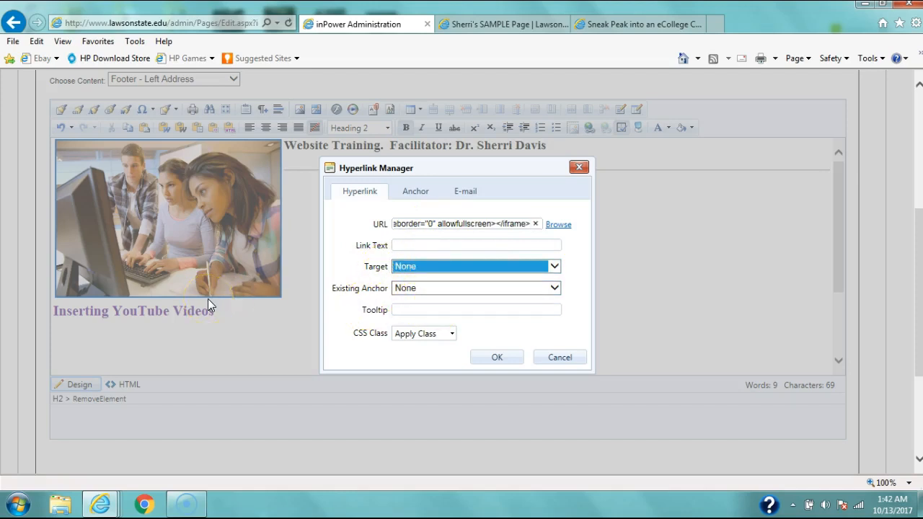
pyautogui.click(93, 335)
pyautogui.click(486, 360)
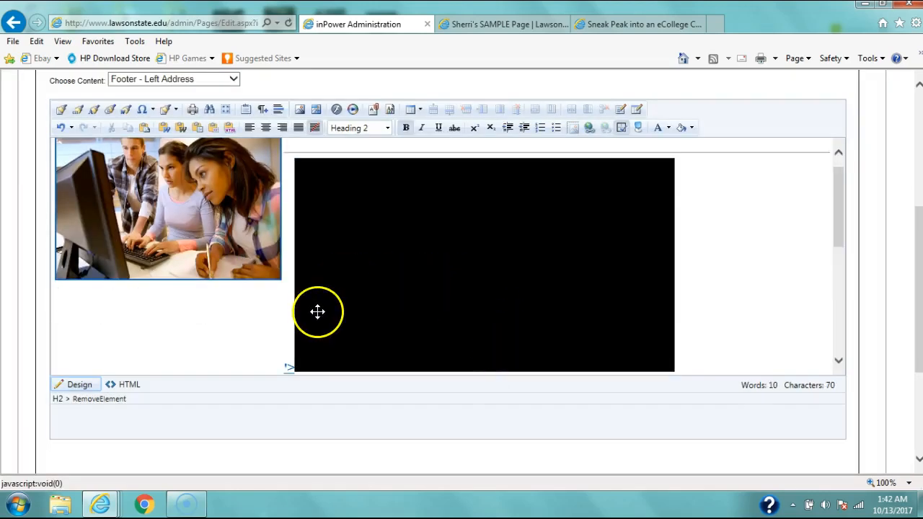
# Step: Move the embedded video onto its own line below the image by adding several blank lines
pyautogui.click(289, 368)
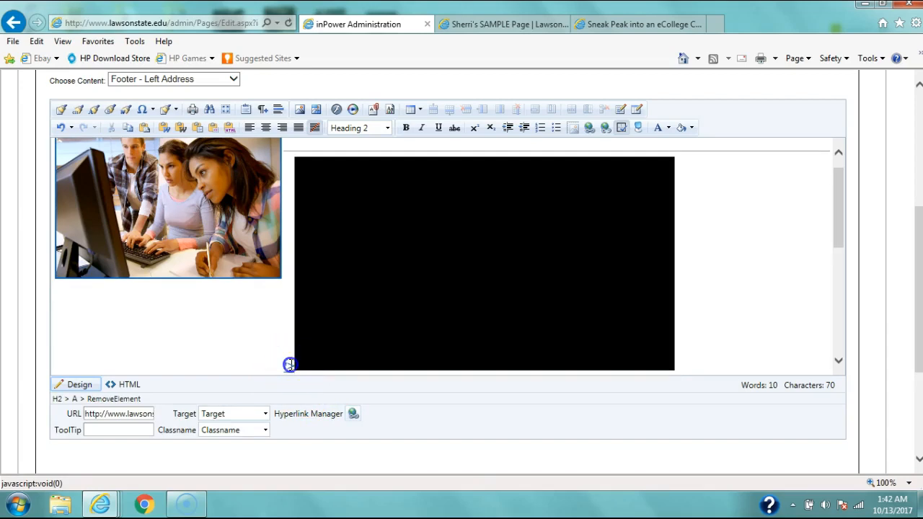
pyautogui.click(312, 382)
pyautogui.press('BackSpace')
pyautogui.press('Return')
pyautogui.press('Return')
pyautogui.press('Return')
pyautogui.press('Return')
pyautogui.press('Return')
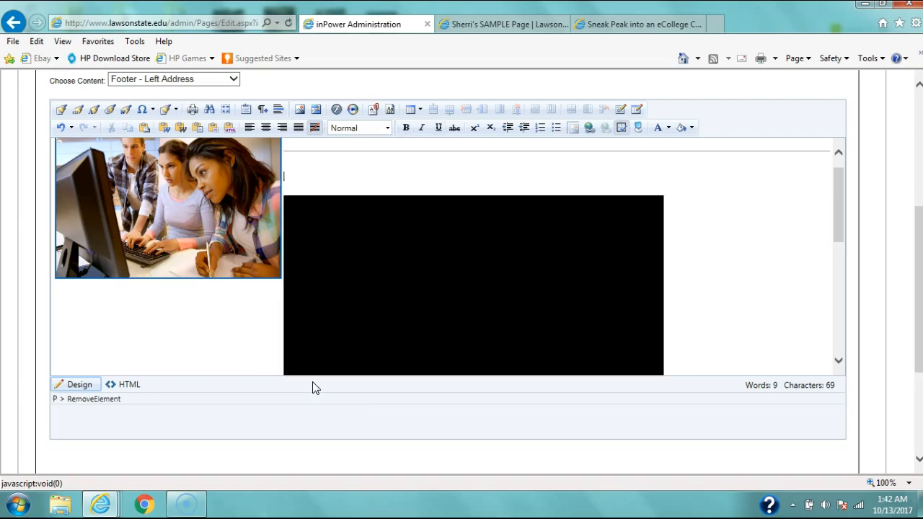
pyautogui.press('Return')
pyautogui.press('Return')
pyautogui.press('Return')
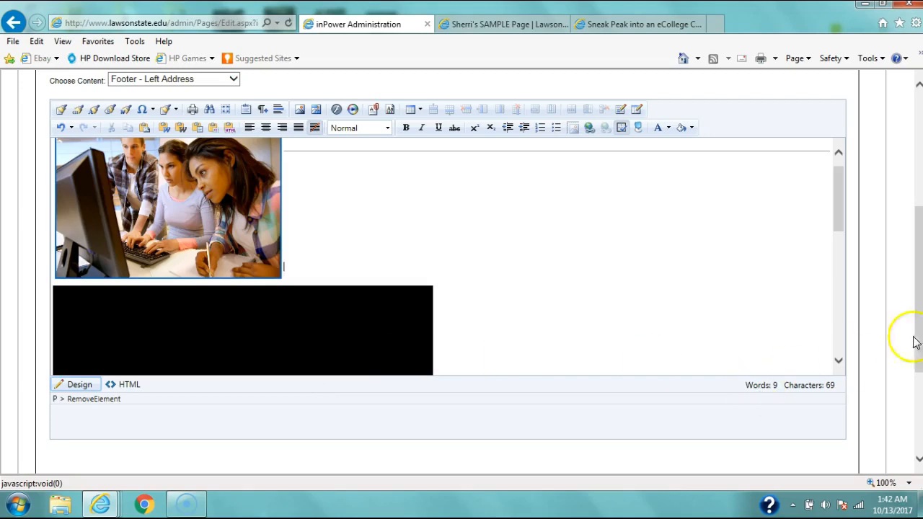
# Step: Save the page
pyautogui.moveTo(836, 193); pyautogui.dragTo(839, 238)
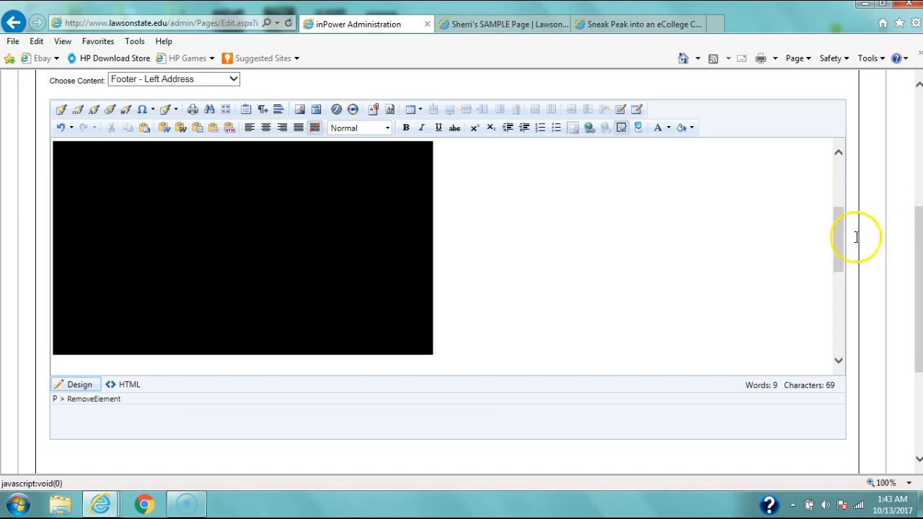
pyautogui.moveTo(919, 249); pyautogui.dragTo(919, 317)
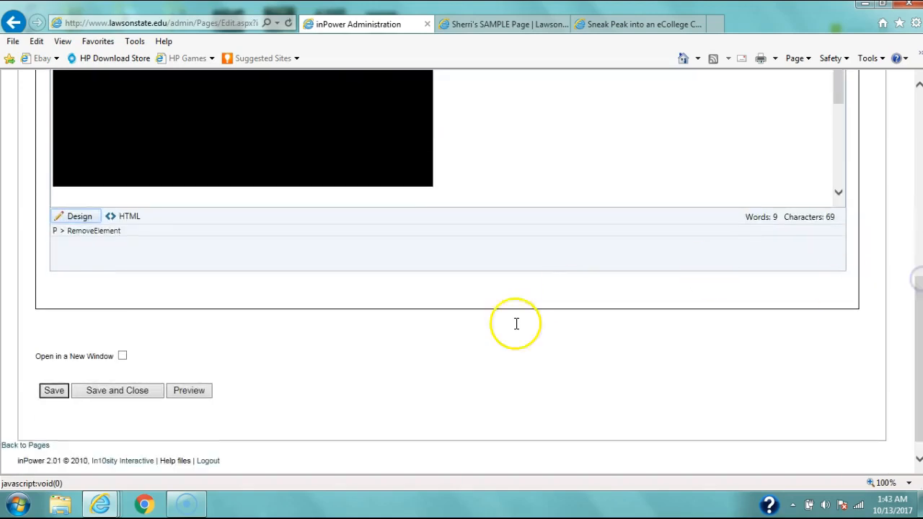
pyautogui.click(51, 396)
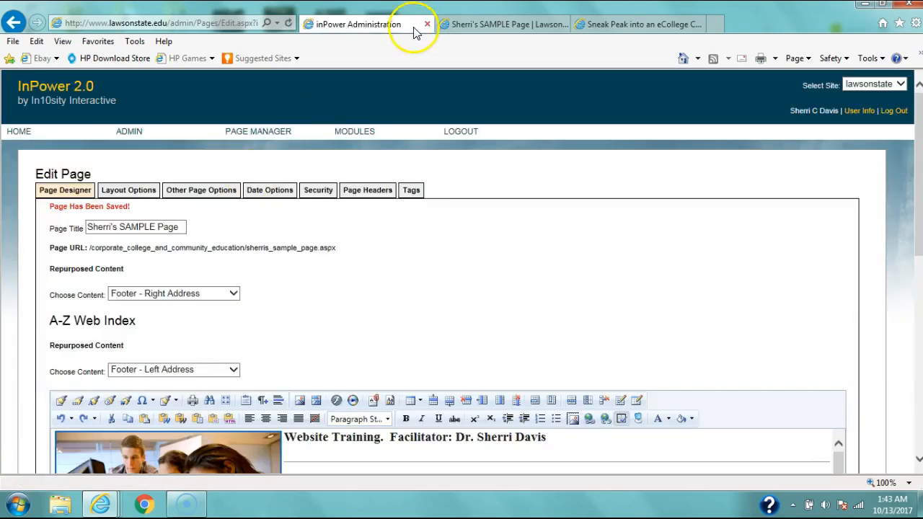
# Step: Switch to Sherri's SAMPLE Page tab and reload it to review the published video
pyautogui.click(470, 26)
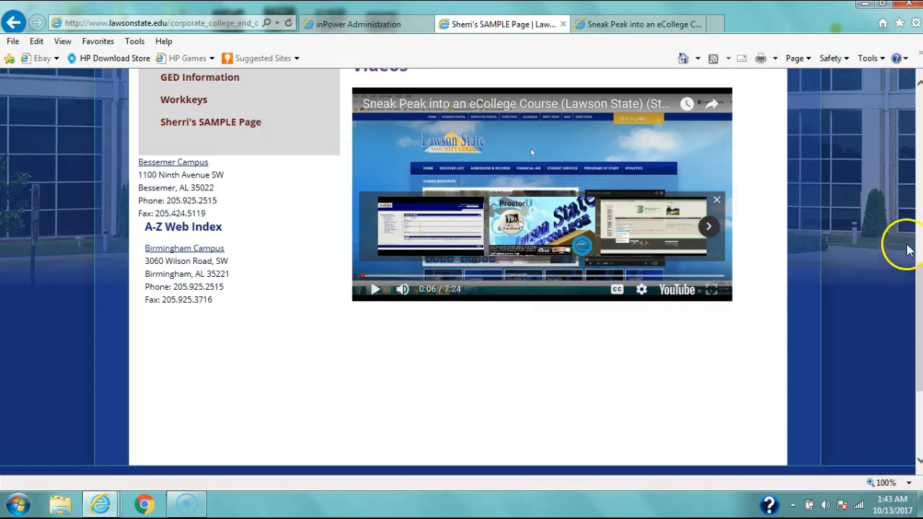
pyautogui.moveTo(915, 275); pyautogui.dragTo(894, 106)
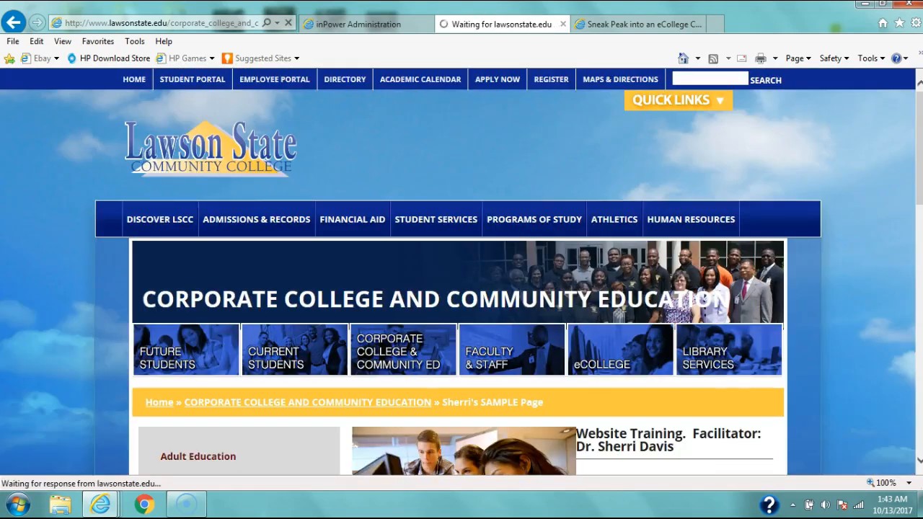
pyautogui.moveTo(916, 119); pyautogui.dragTo(917, 216)
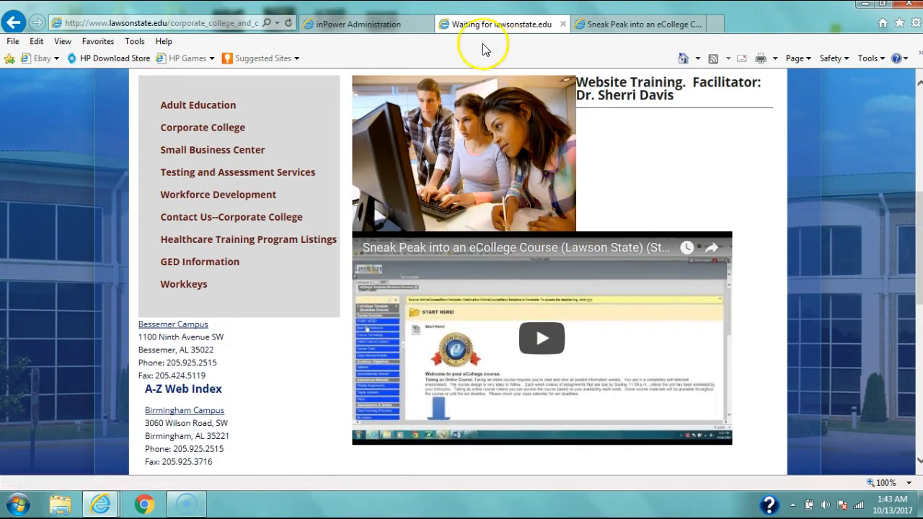
# Step: Return to the page editor and add blank lines above the embedded video
pyautogui.click(360, 27)
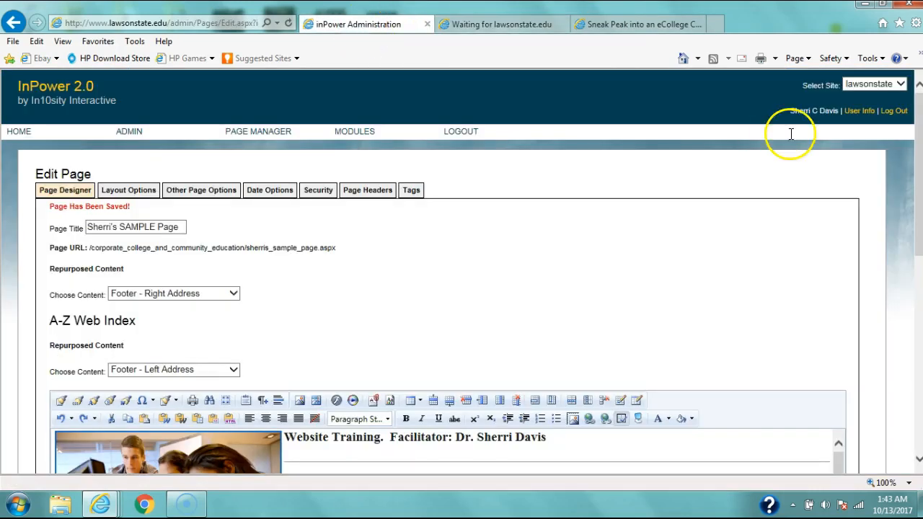
pyautogui.moveTo(917, 148); pyautogui.dragTo(915, 281)
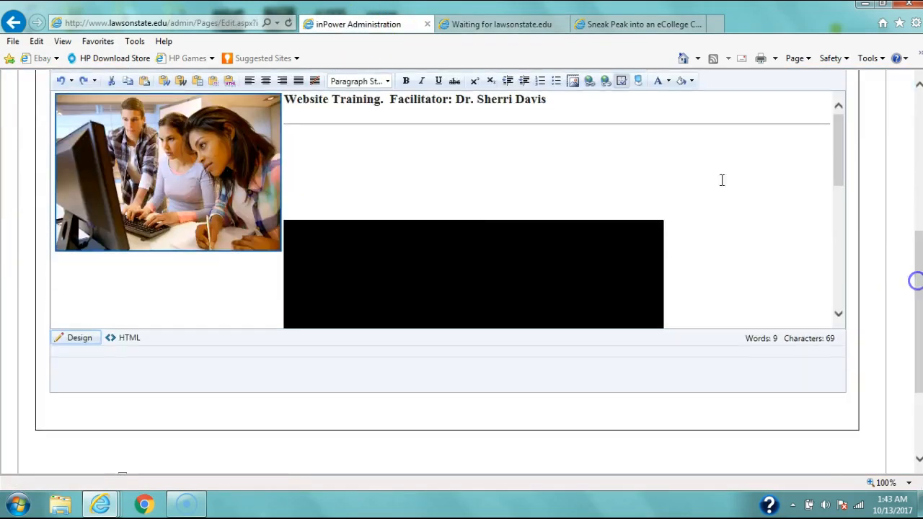
pyautogui.click(317, 200)
pyautogui.press('Return')
pyautogui.press('Return')
pyautogui.press('Return')
pyautogui.press('Return')
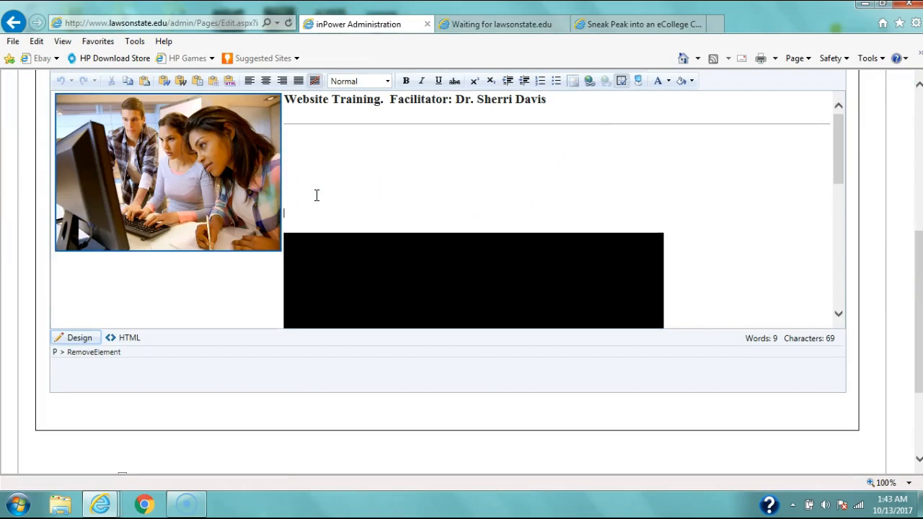
pyautogui.press('Return')
pyautogui.press('Return')
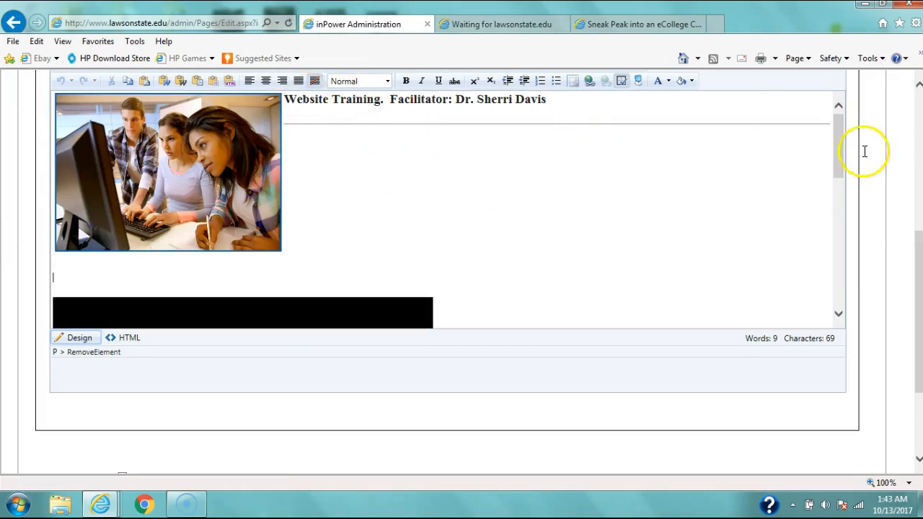
# Step: Insert a horizontal line between the image and the video, then save the page
pyautogui.scroll(1, 915, 260)
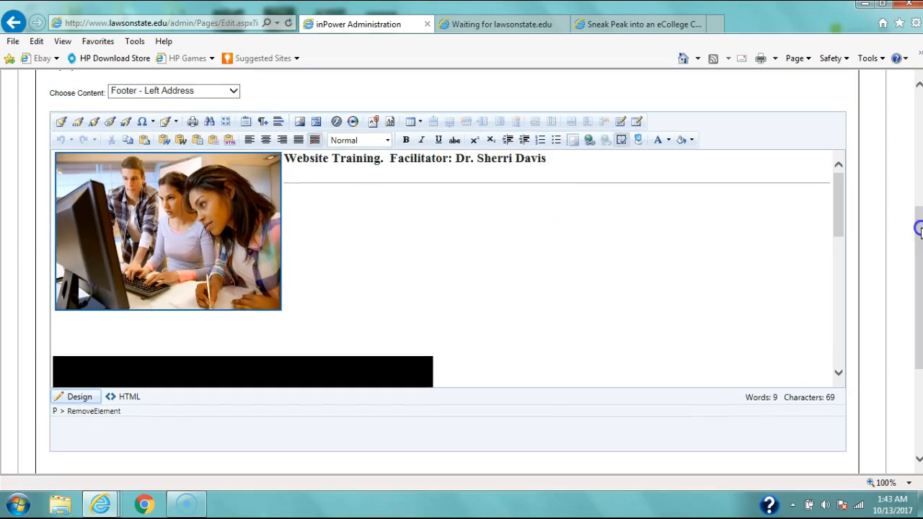
pyautogui.click(278, 122)
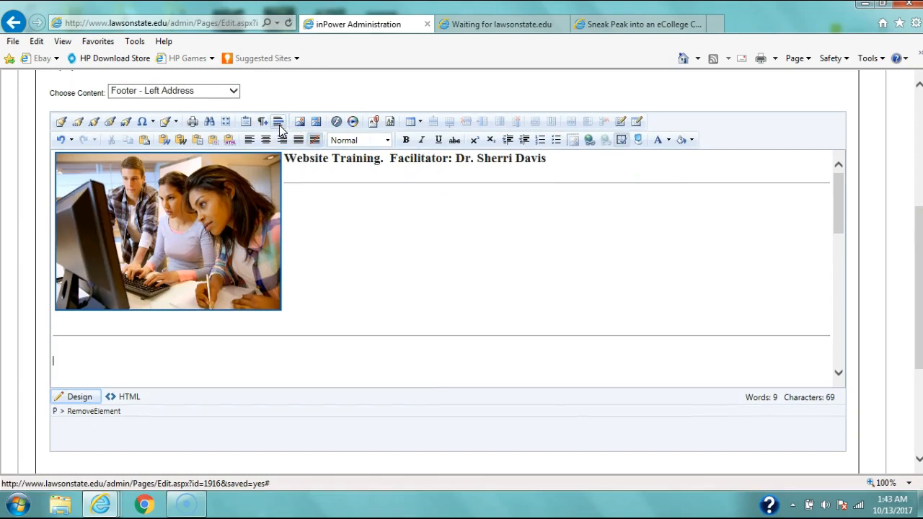
pyautogui.click(297, 122)
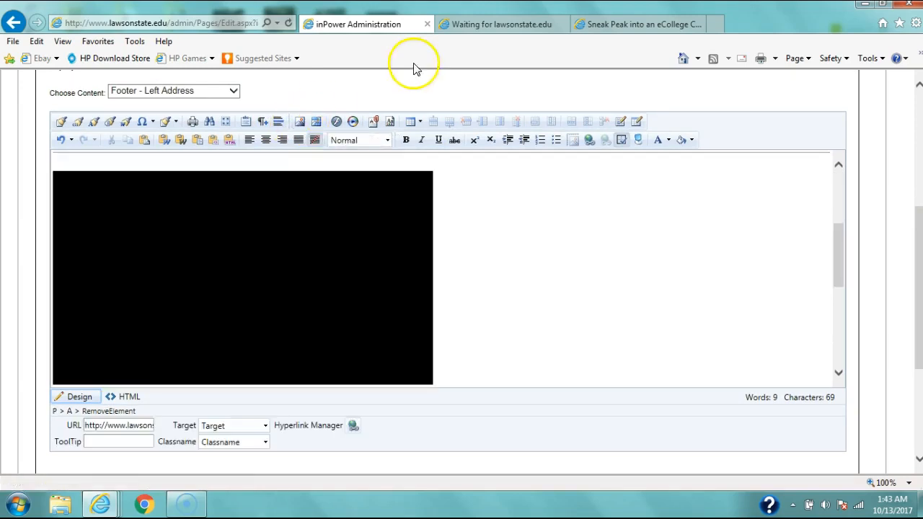
pyautogui.moveTo(841, 243); pyautogui.dragTo(845, 223)
pyautogui.moveTo(915, 222); pyautogui.dragTo(901, 353)
pyautogui.click(53, 370)
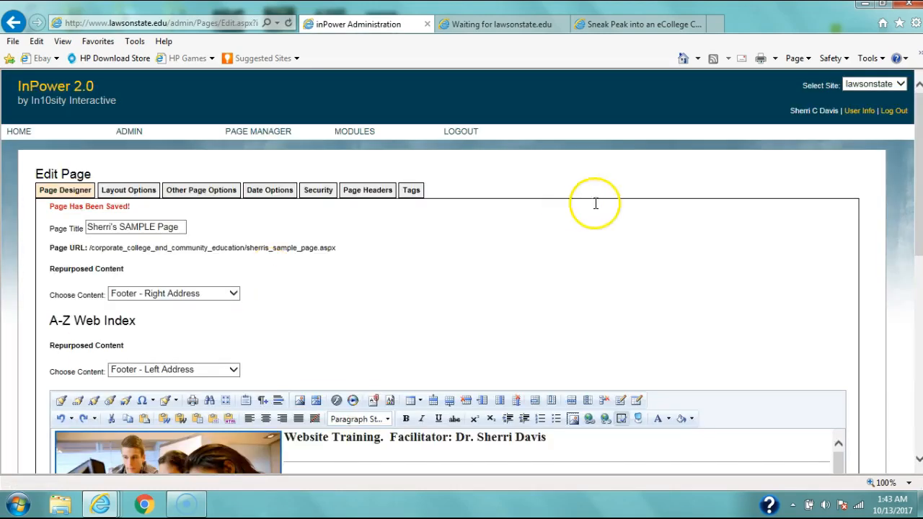
# Step: Switch to Sherri's SAMPLE Page tab and scroll through the published page to review the layout
pyautogui.moveTo(918, 193); pyautogui.dragTo(915, 272)
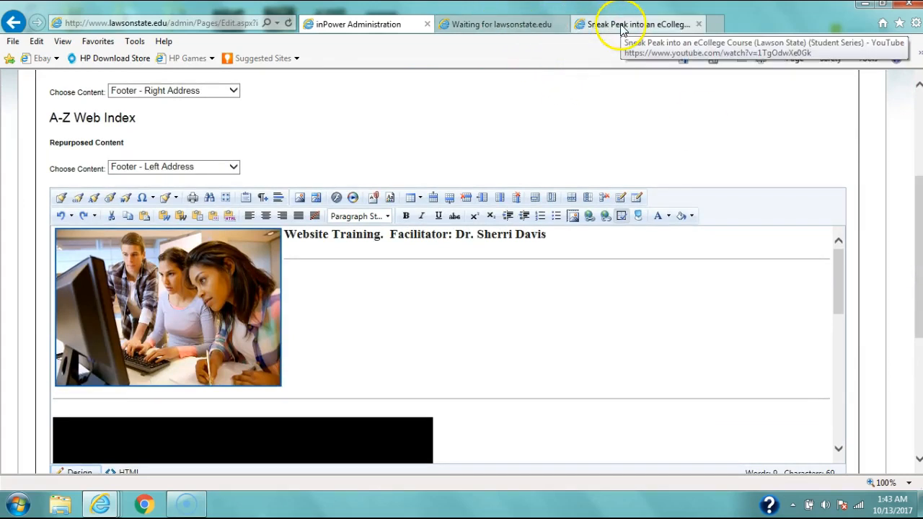
pyautogui.click(475, 27)
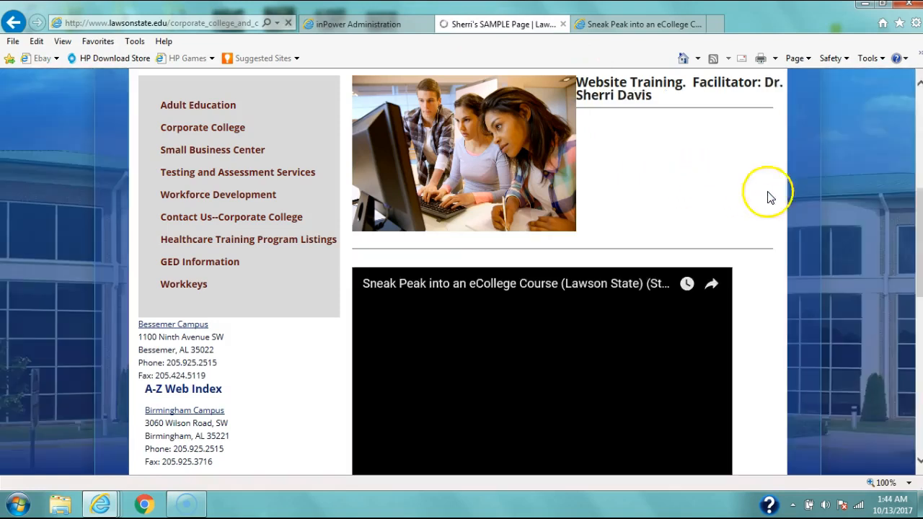
pyautogui.moveTo(920, 219)
pyautogui.mouseDown()
pyautogui.moveTo(921, 249)
pyautogui.moveTo(920, 217)
pyautogui.mouseUp()
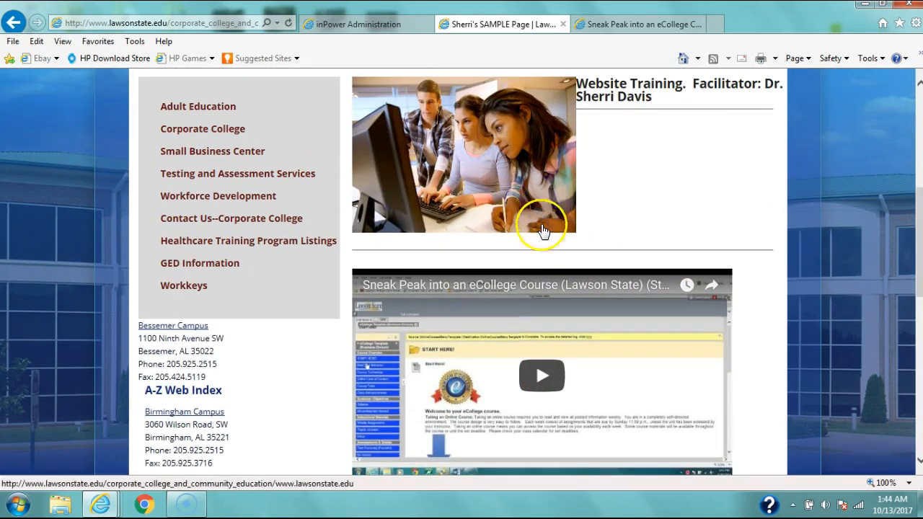
pyautogui.moveTo(920, 220)
pyautogui.mouseDown()
pyautogui.moveTo(914, 193)
pyautogui.moveTo(913, 222)
pyautogui.moveTo(914, 208)
pyautogui.mouseUp()
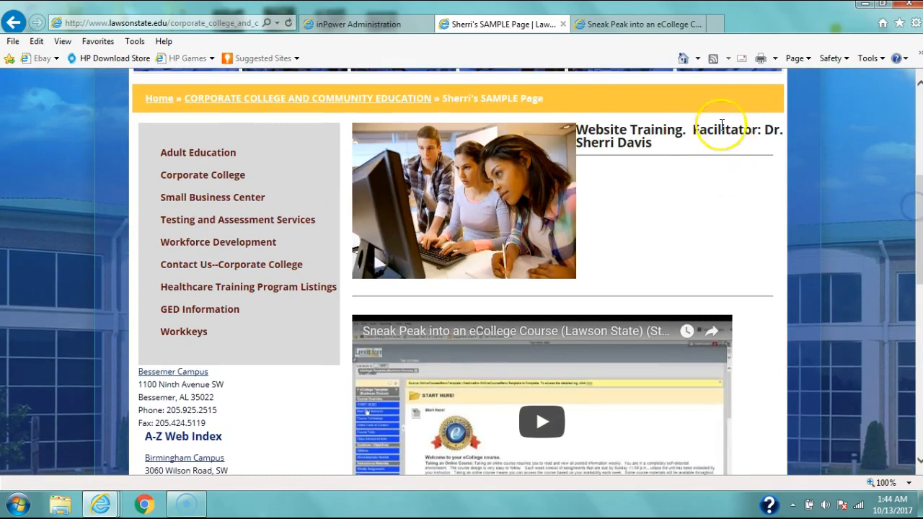
pyautogui.moveTo(920, 198); pyautogui.dragTo(915, 175)
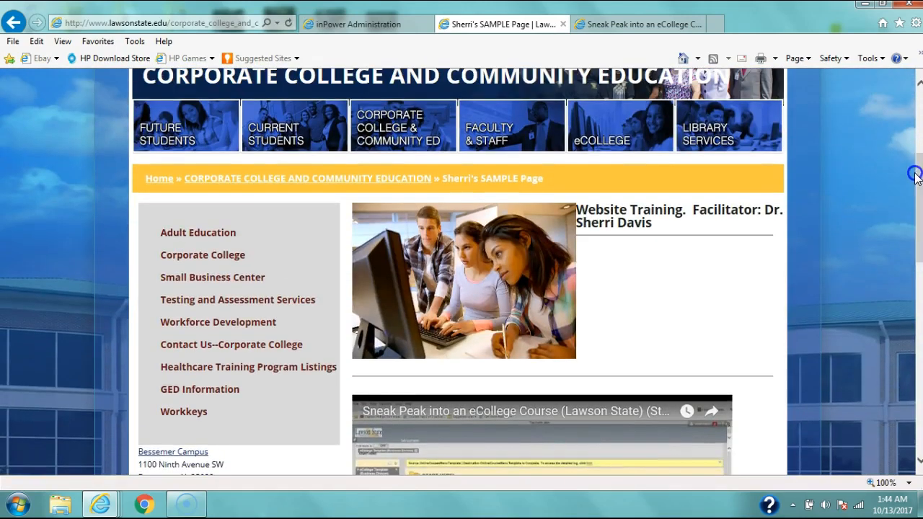
# Step: Return to the page editor and delete the embedded video
pyautogui.click(376, 25)
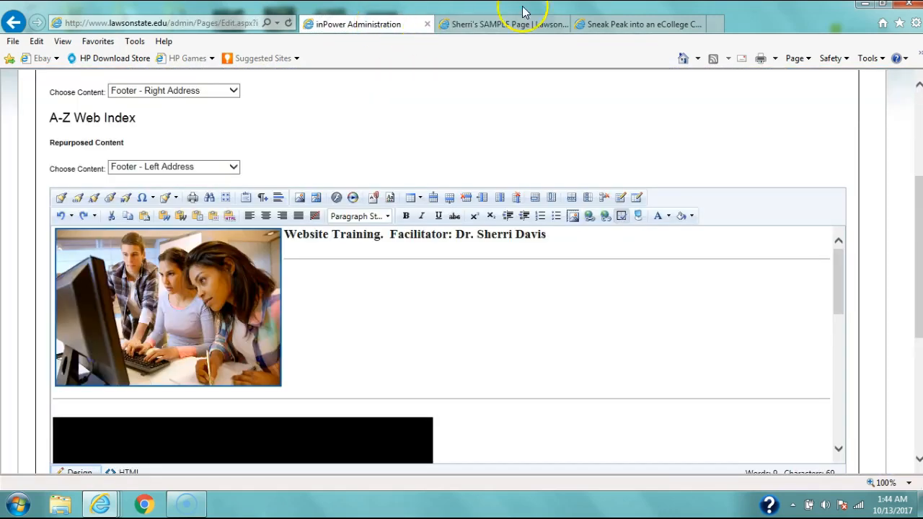
pyautogui.click(508, 26)
pyautogui.click(617, 27)
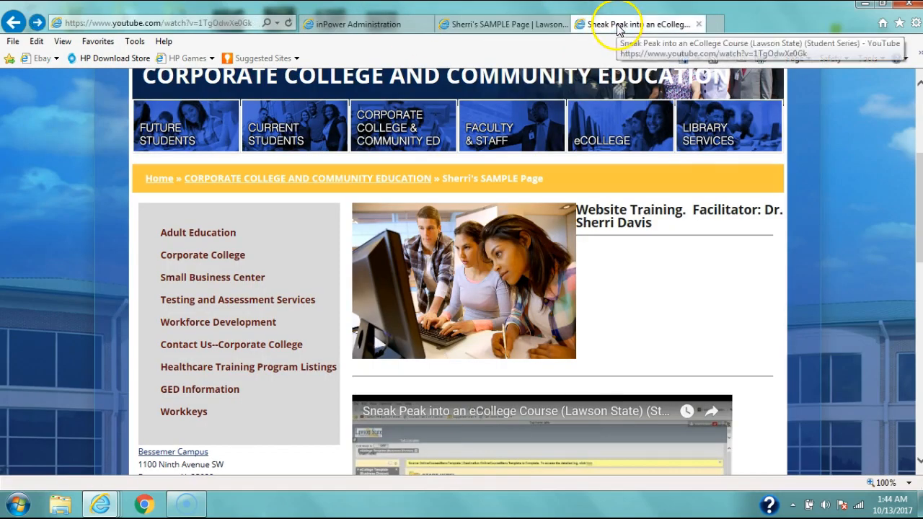
pyautogui.click(403, 26)
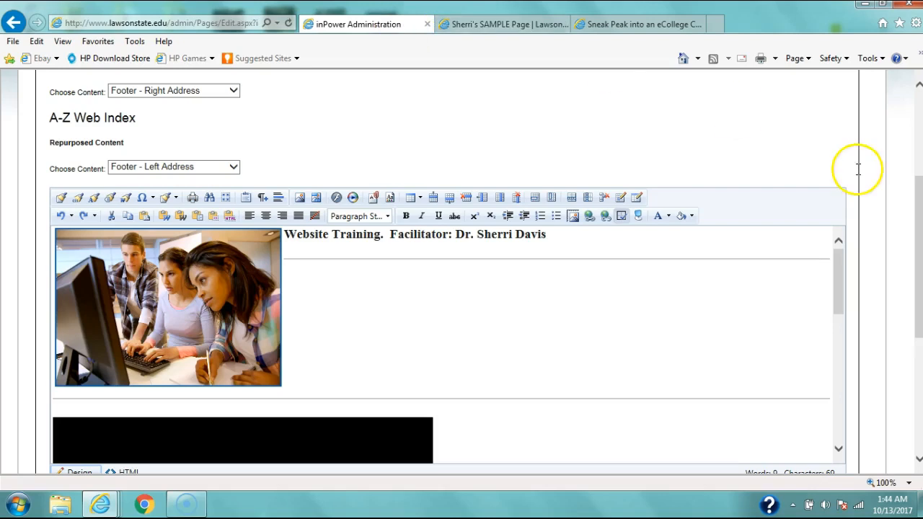
pyautogui.moveTo(838, 261); pyautogui.dragTo(861, 310)
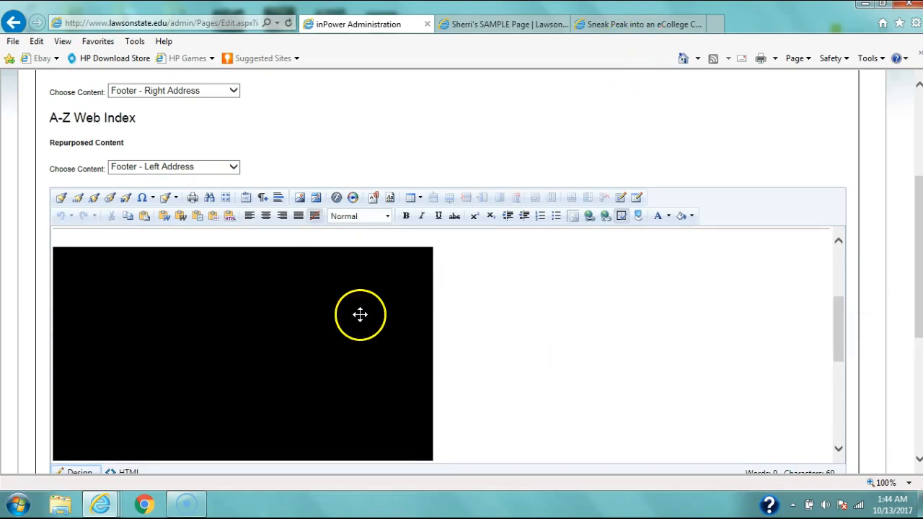
pyautogui.press('Delete')
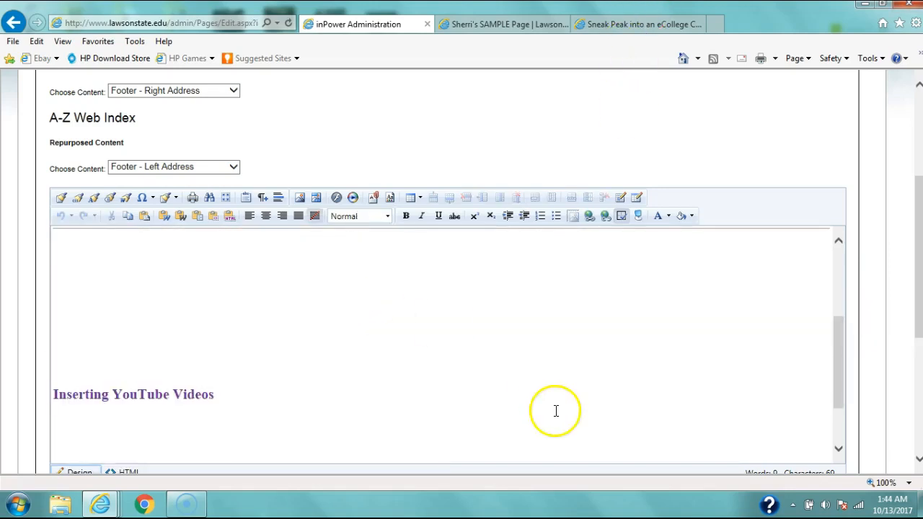
# Step: Switch to the YouTube tab and search for "registration lawson state"
pyautogui.moveTo(835, 374); pyautogui.dragTo(838, 289)
pyautogui.click(634, 24)
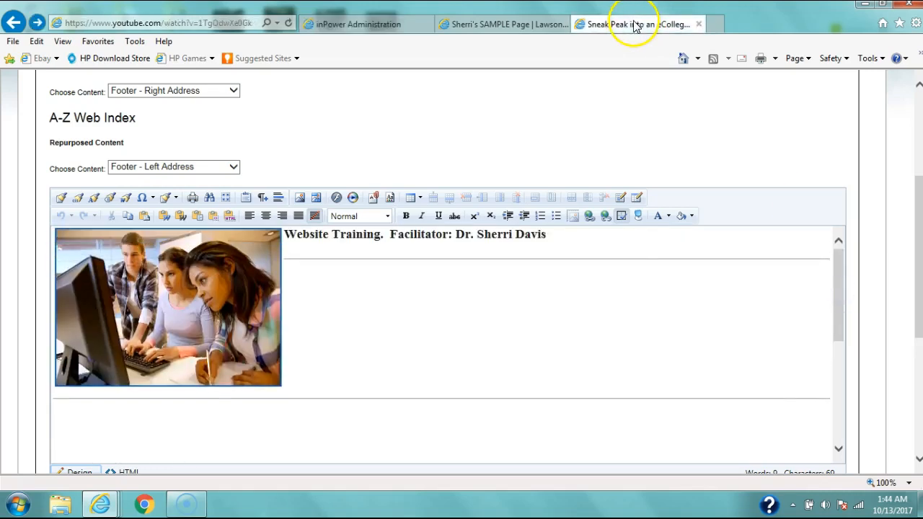
pyautogui.click(888, 234)
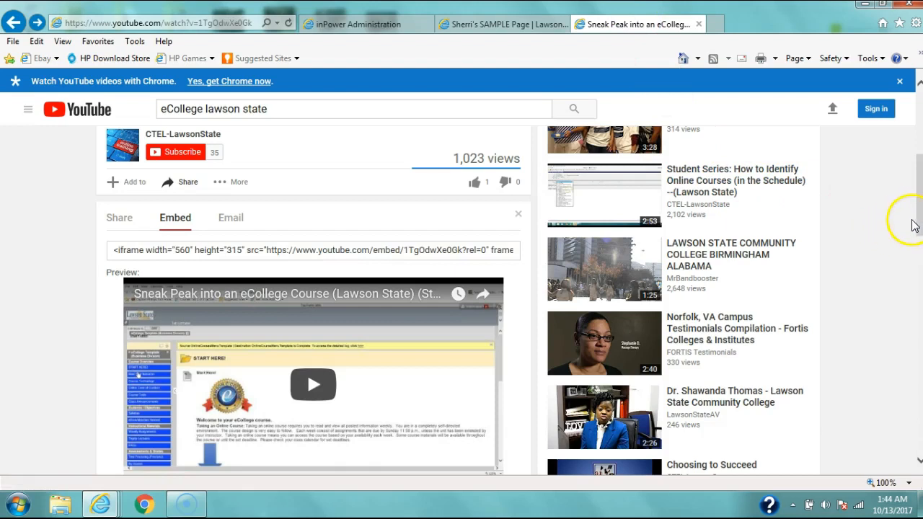
pyautogui.moveTo(918, 223); pyautogui.dragTo(918, 161)
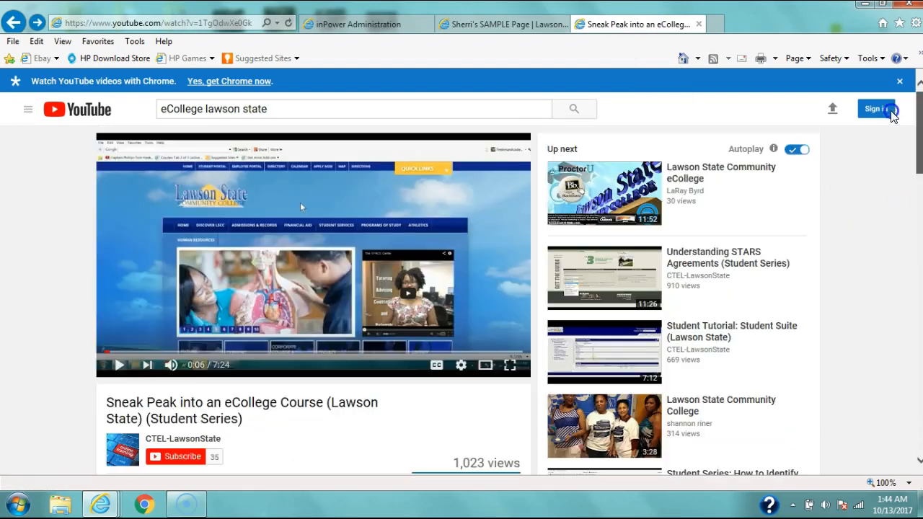
pyautogui.click(277, 108)
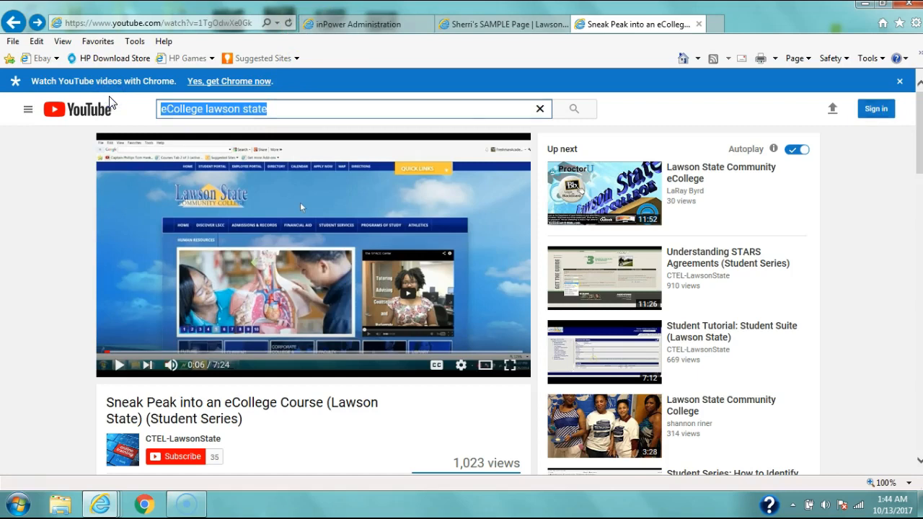
pyautogui.write('addi')
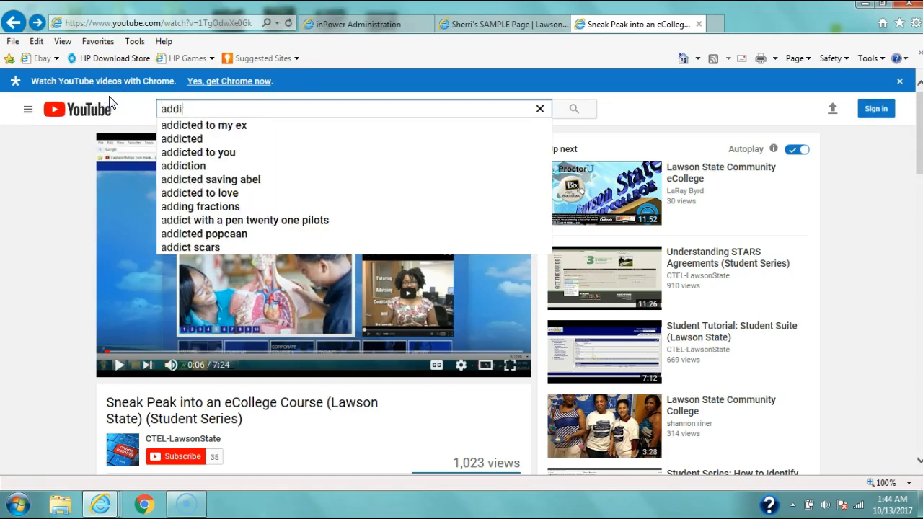
pyautogui.press('BackSpace')
pyautogui.press('BackSpace')
pyautogui.press('BackSpace')
pyautogui.press('BackSpace')
pyautogui.write('registra')
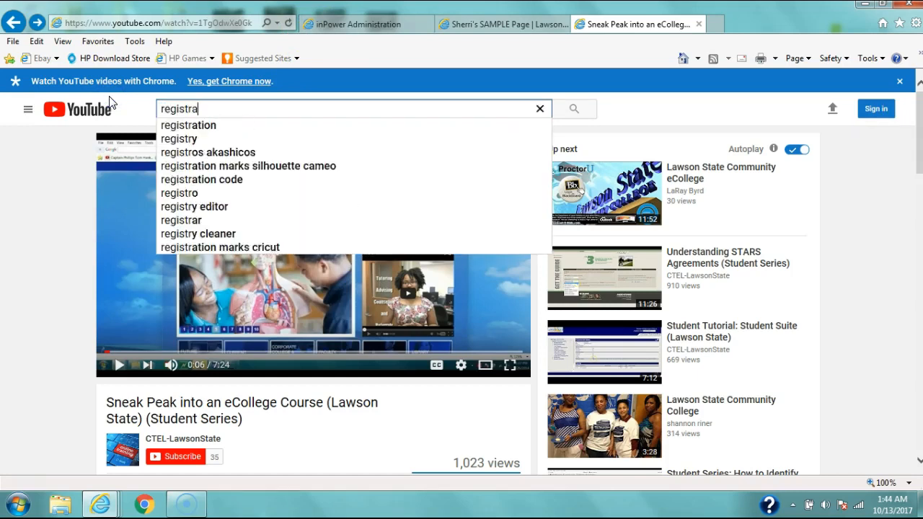
pyautogui.write('tion lawson state')
pyautogui.press('Return')
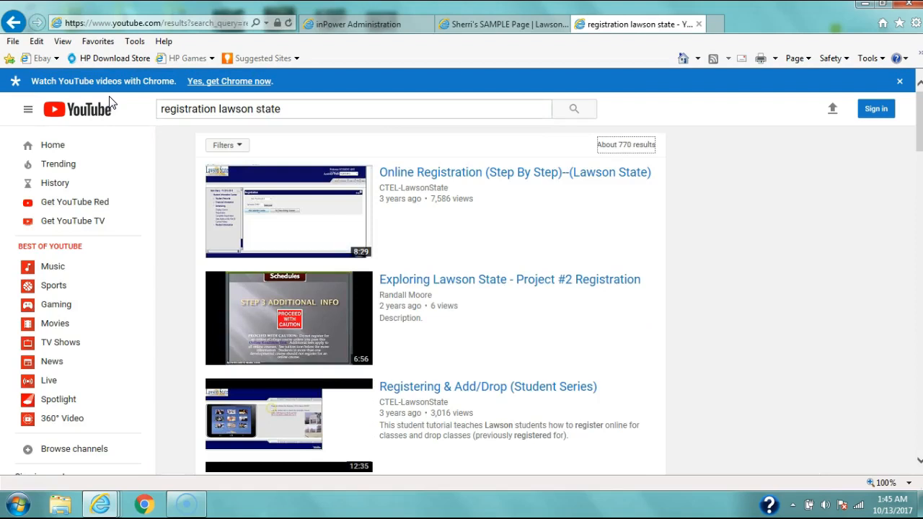
# Step: Open the Online Registration (Step By Step)--(Lawson State) video and display its embed code
pyautogui.click(281, 209)
pyautogui.click(120, 365)
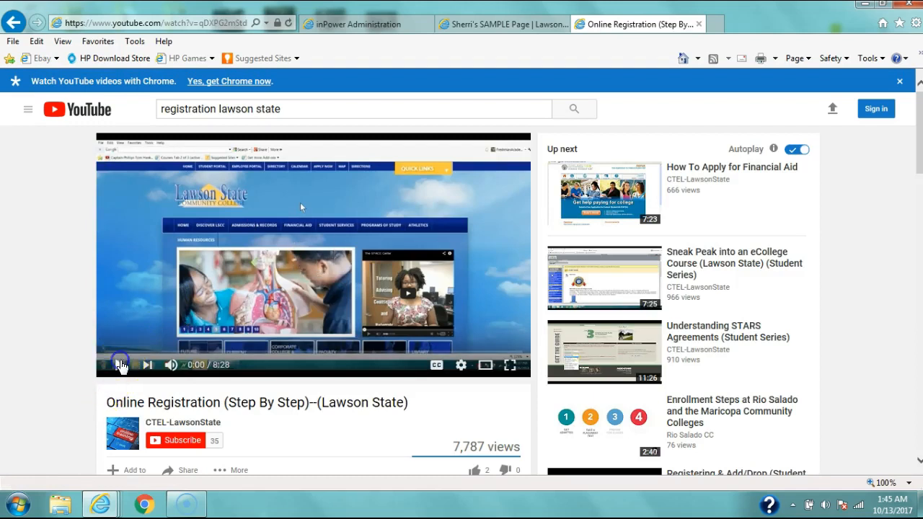
pyautogui.click(120, 365)
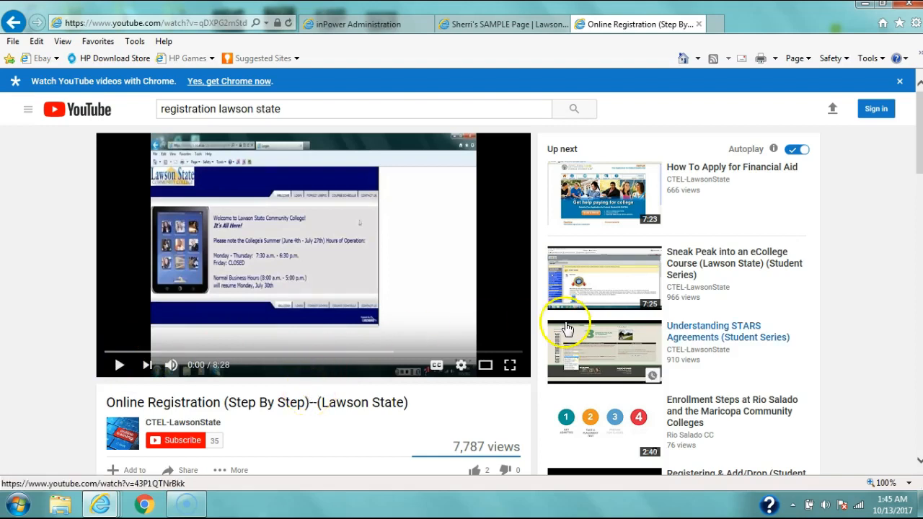
pyautogui.moveTo(918, 121); pyautogui.dragTo(919, 166)
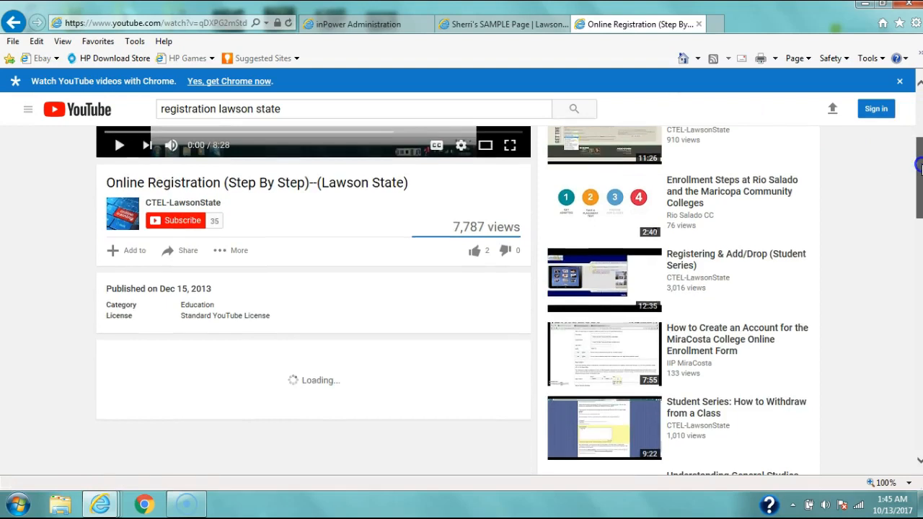
pyautogui.click(180, 252)
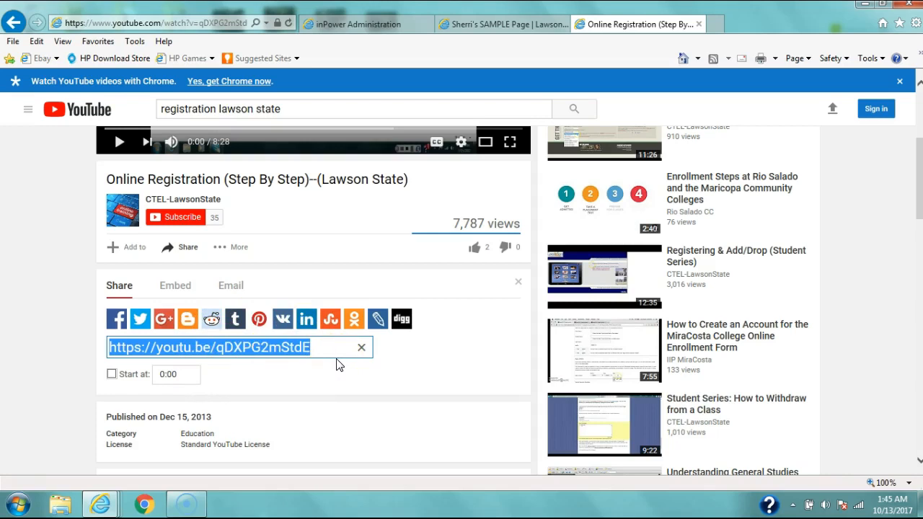
pyautogui.click(179, 288)
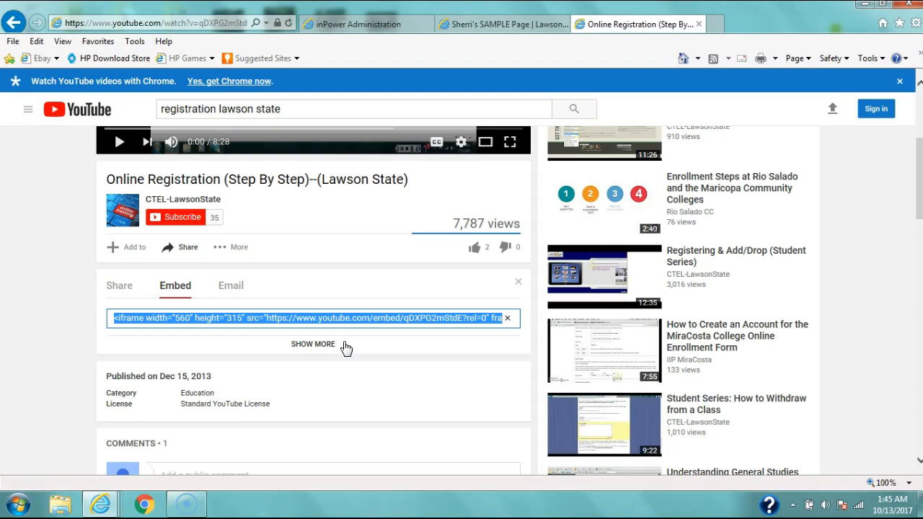
pyautogui.click(306, 345)
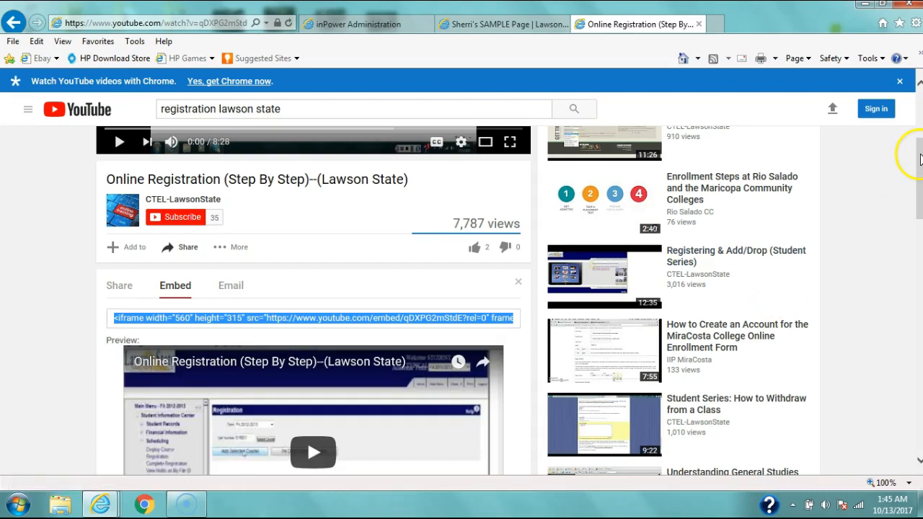
pyautogui.moveTo(919, 158); pyautogui.dragTo(919, 210)
pyautogui.click(638, 267)
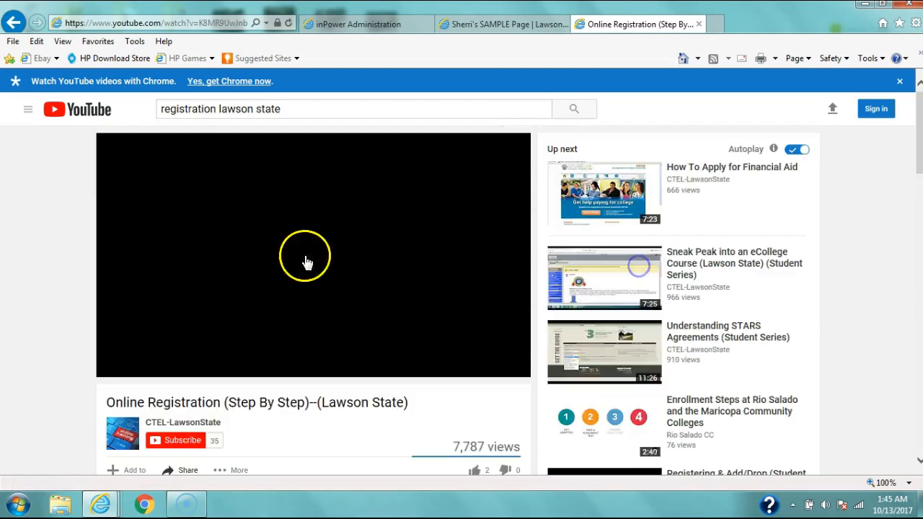
pyautogui.click(13, 24)
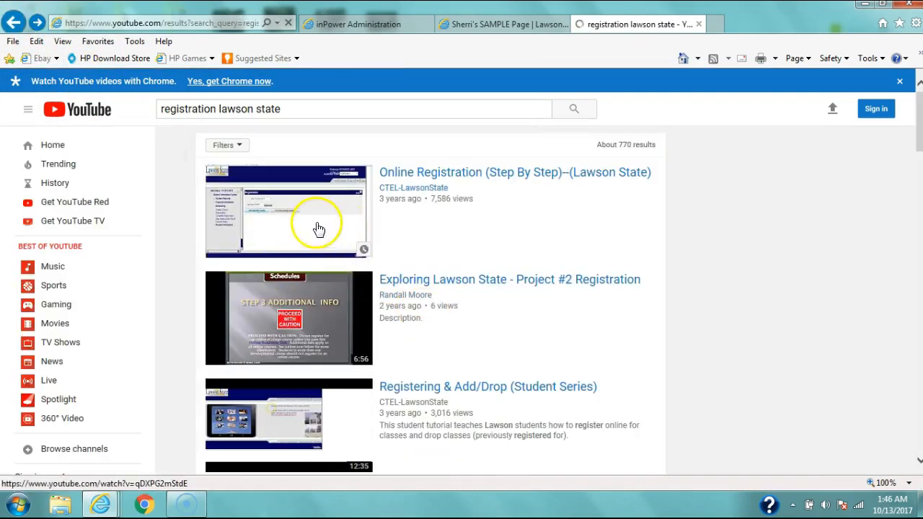
# Step: Reopen the Online Registration (Step By Step)--(Lawson State) video, pause it and show its full embed code
pyautogui.click(319, 229)
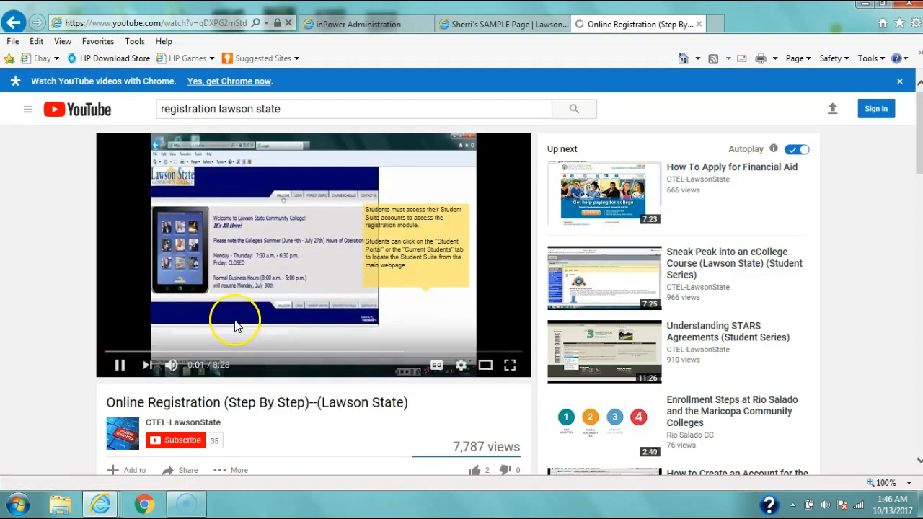
pyautogui.click(119, 364)
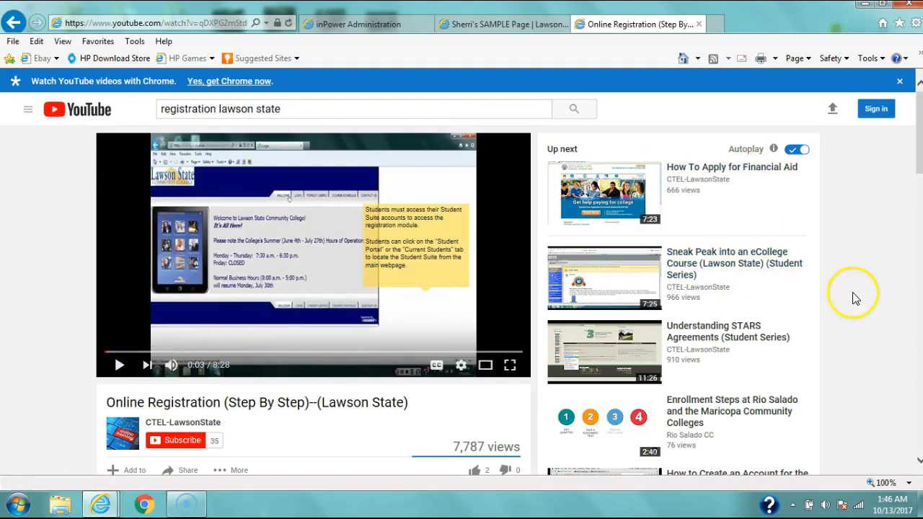
pyautogui.moveTo(915, 173); pyautogui.dragTo(919, 226)
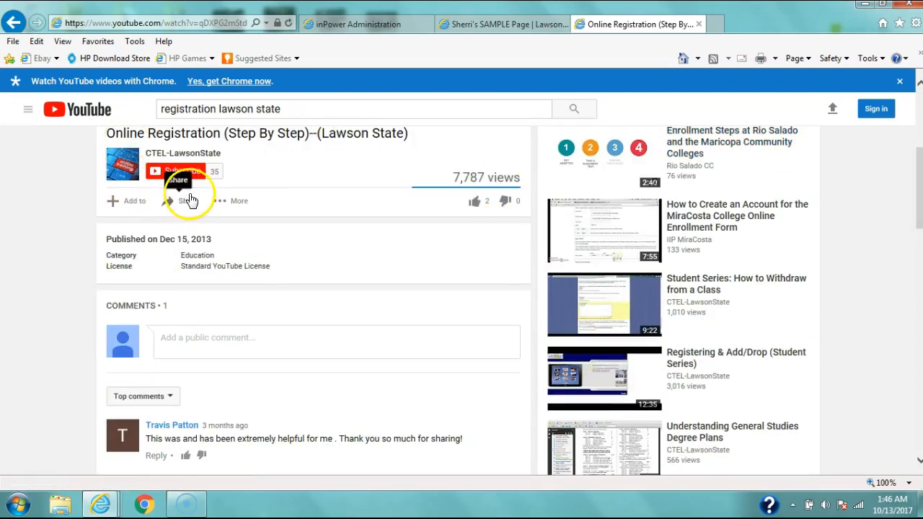
pyautogui.click(189, 200)
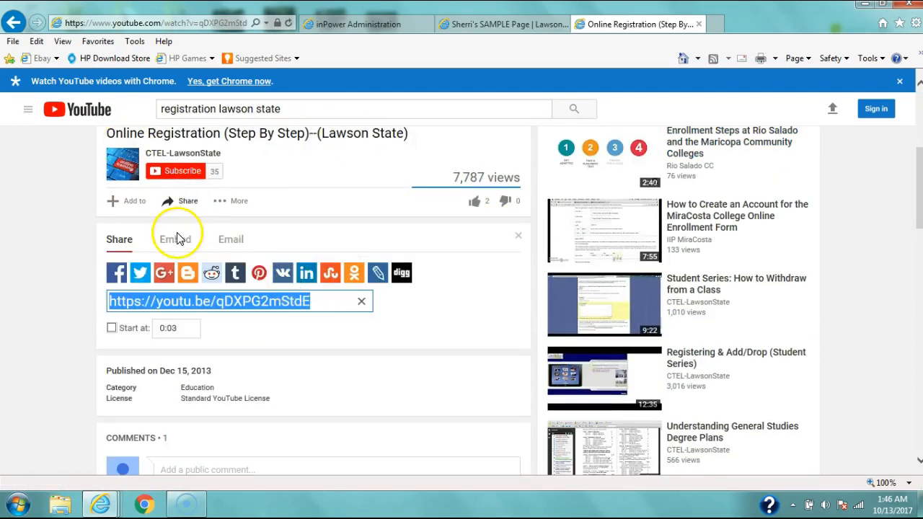
pyautogui.click(176, 238)
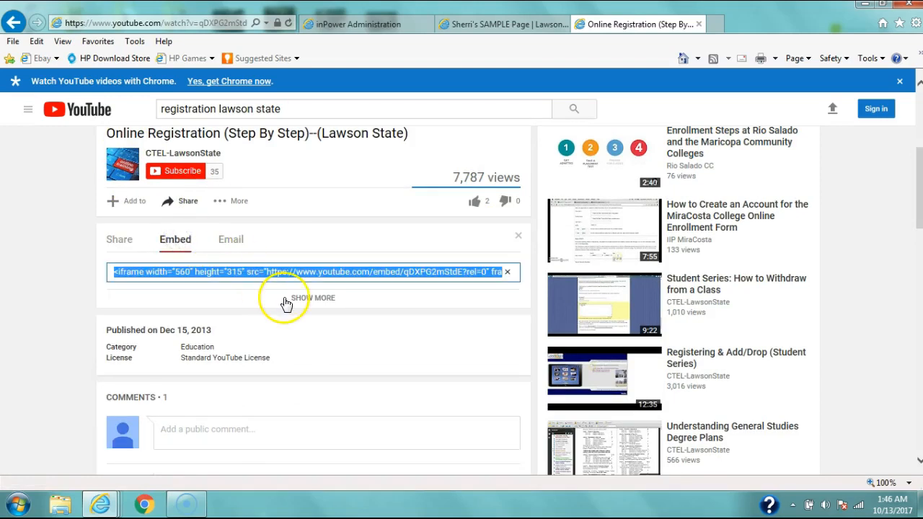
pyautogui.click(294, 297)
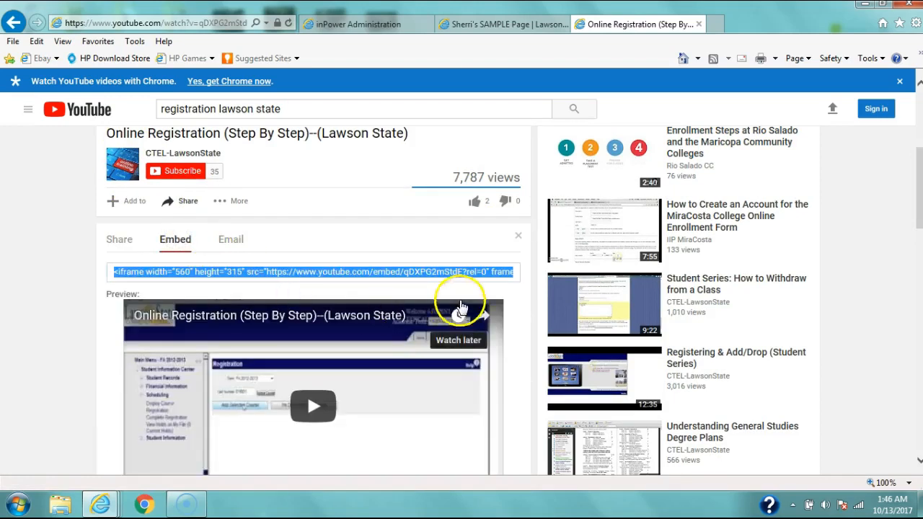
pyautogui.scroll(-4, 918, 178)
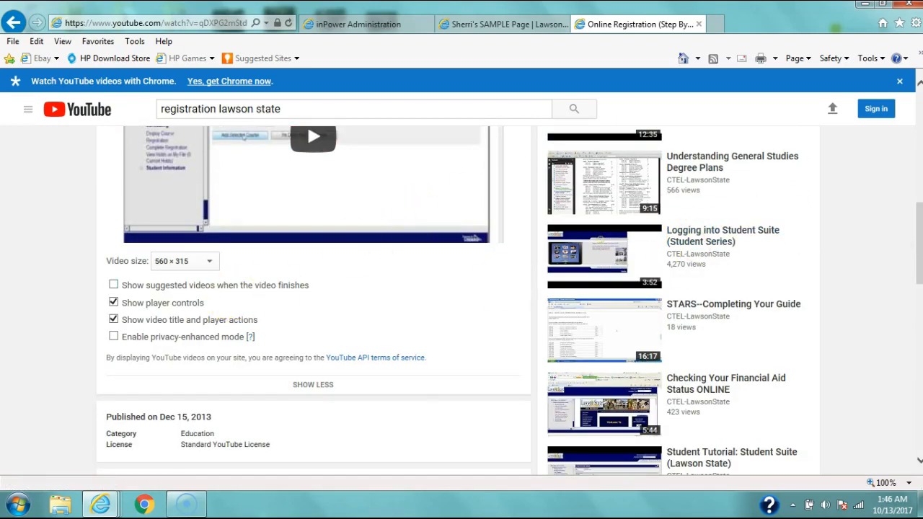
pyautogui.scroll(4, 918, 240)
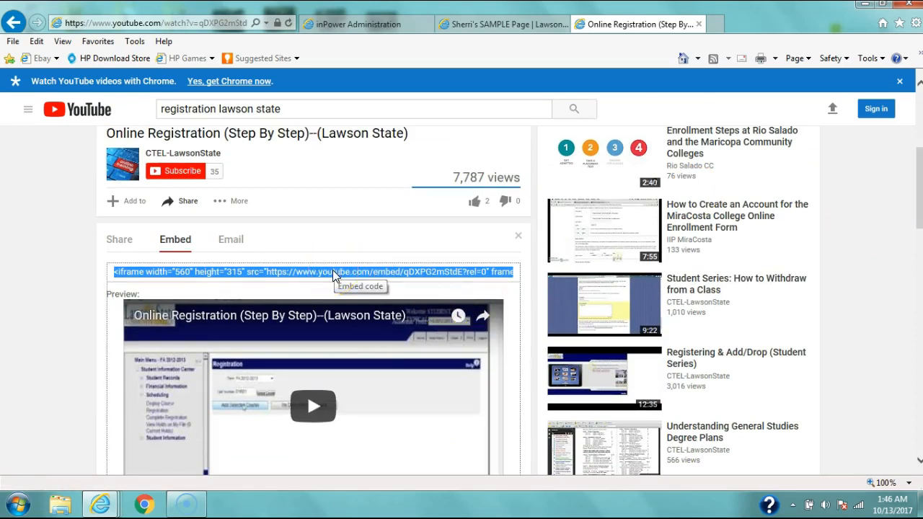
# Step: Return to the page editor and paste the copied embed code as the URL in the Hyperlink Manager
pyautogui.click(373, 26)
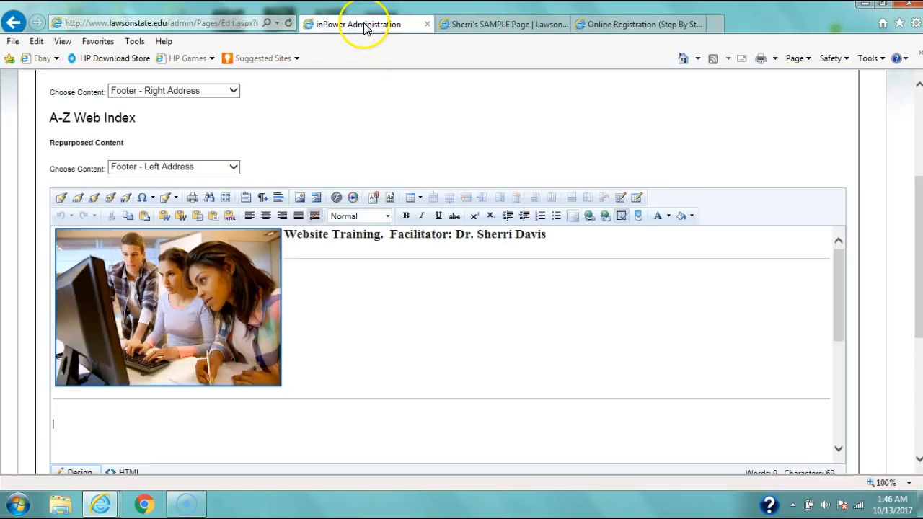
pyautogui.click(589, 216)
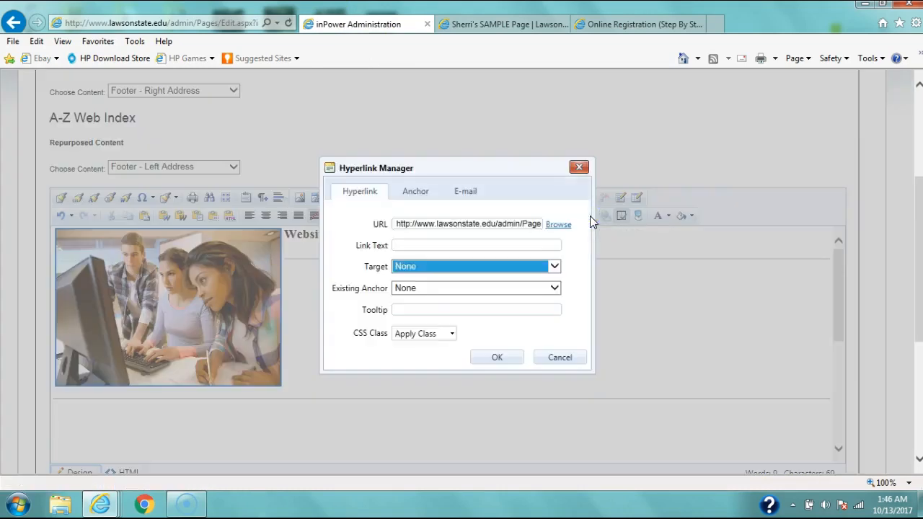
pyautogui.click(461, 223)
pyautogui.hotkey('ctrl', 'a')
pyautogui.press('BackSpace')
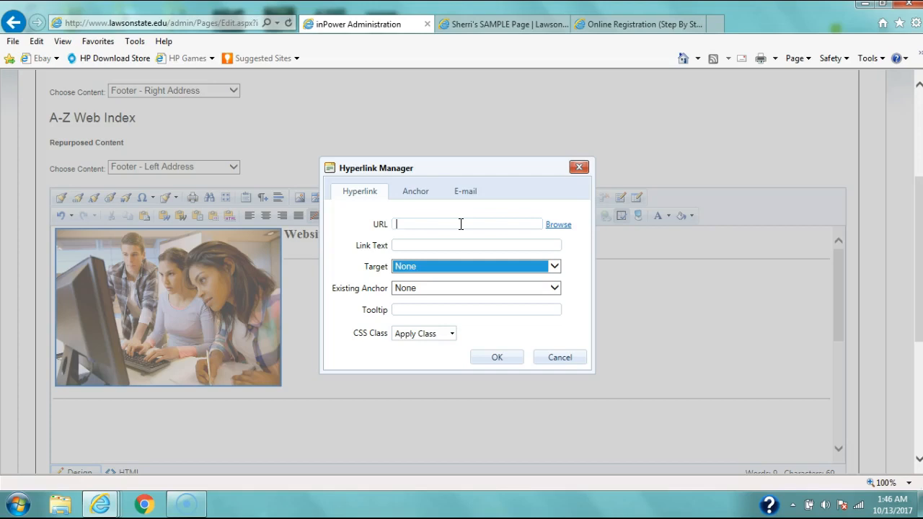
pyautogui.hotkey('ctrl', 'v')
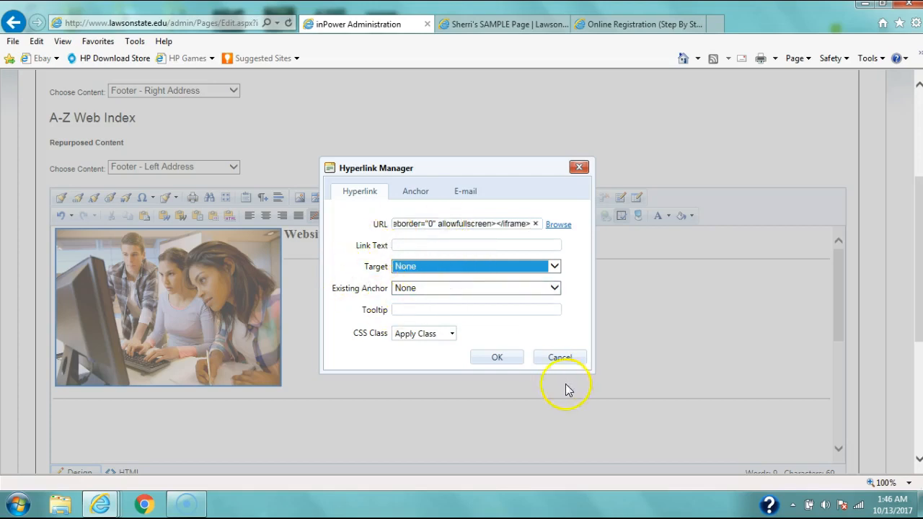
pyautogui.click(495, 357)
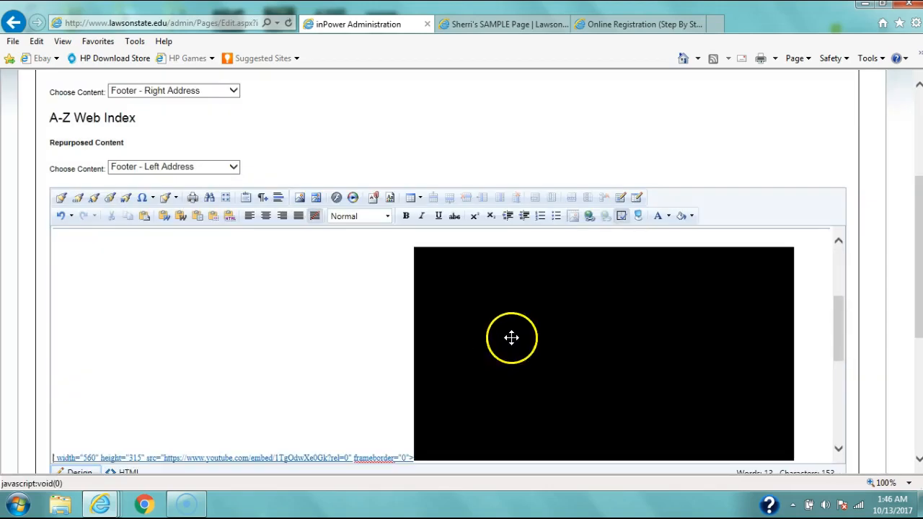
# Step: Delete the leftover embed code text beside the video and save the page
pyautogui.moveTo(410, 456); pyautogui.dragTo(12, 441)
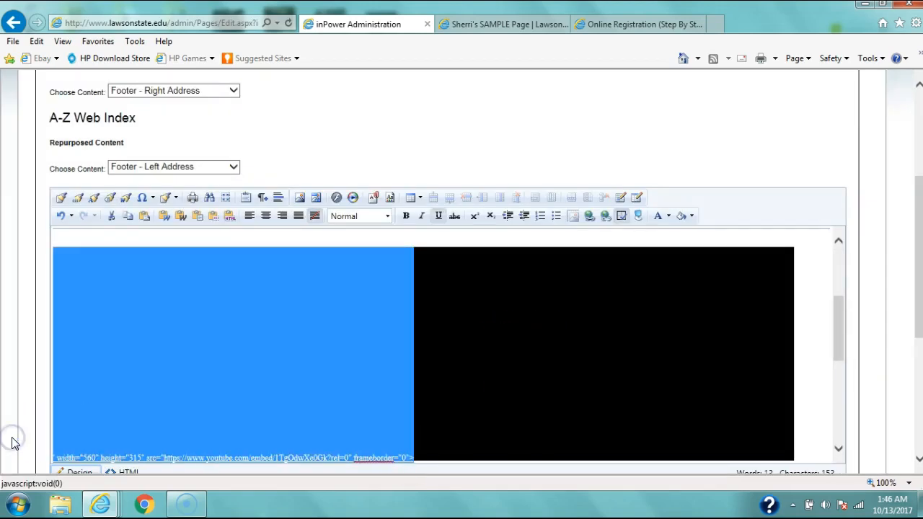
pyautogui.press('Delete')
pyautogui.moveTo(844, 321)
pyautogui.mouseDown()
pyautogui.moveTo(834, 286)
pyautogui.moveTo(845, 330)
pyautogui.moveTo(844, 306)
pyautogui.mouseUp()
pyautogui.scroll(-1, 97, 286)
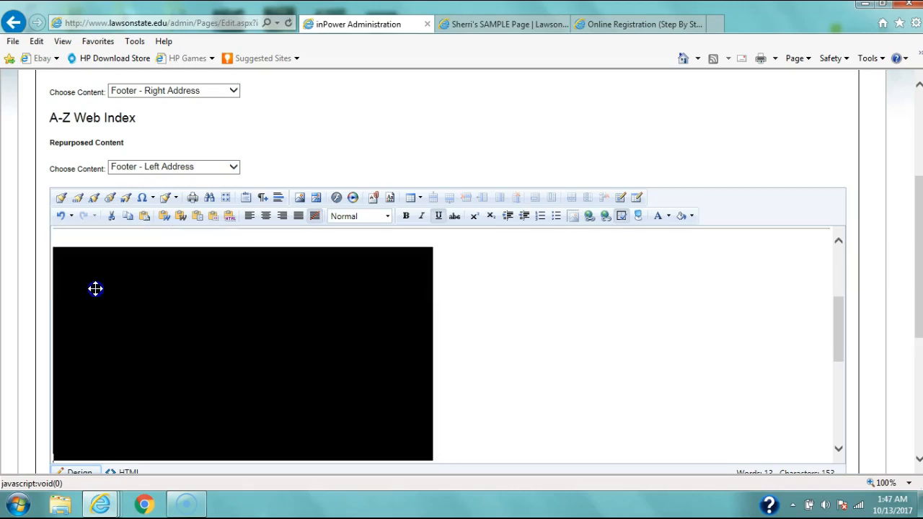
pyautogui.moveTo(917, 263); pyautogui.dragTo(916, 348)
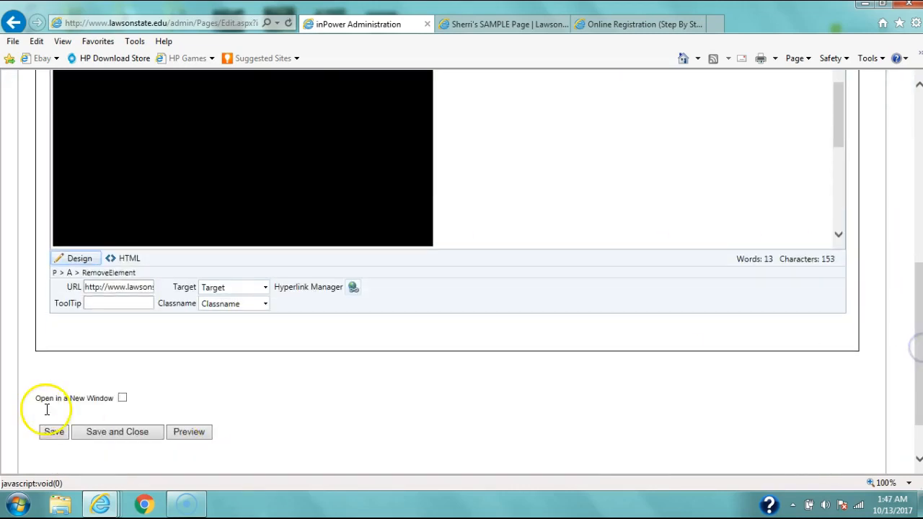
pyautogui.click(55, 434)
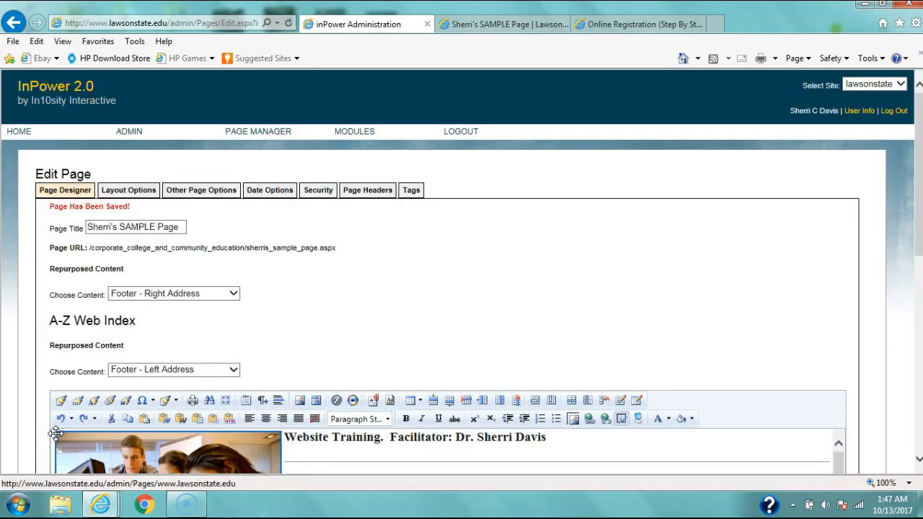
# Step: Switch to Sherri's SAMPLE Page tab to review the published page
pyautogui.moveTo(917, 193); pyautogui.dragTo(910, 238)
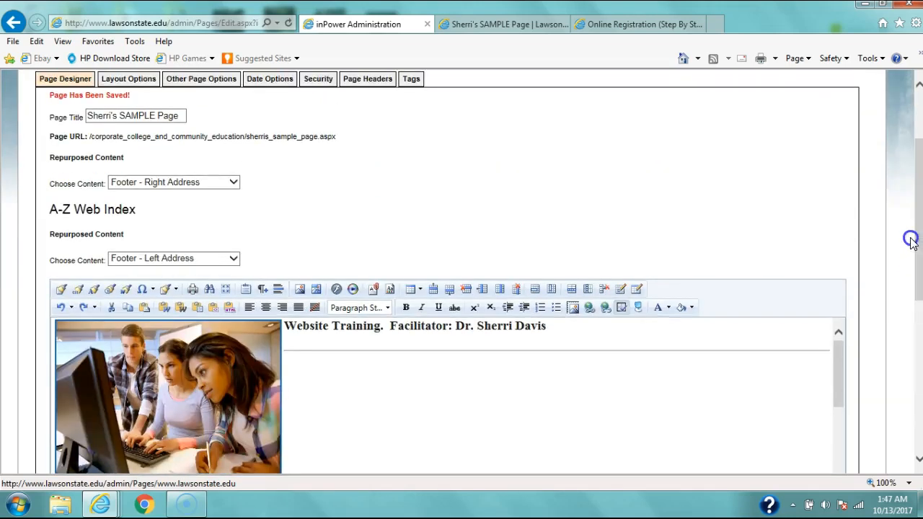
pyautogui.click(613, 26)
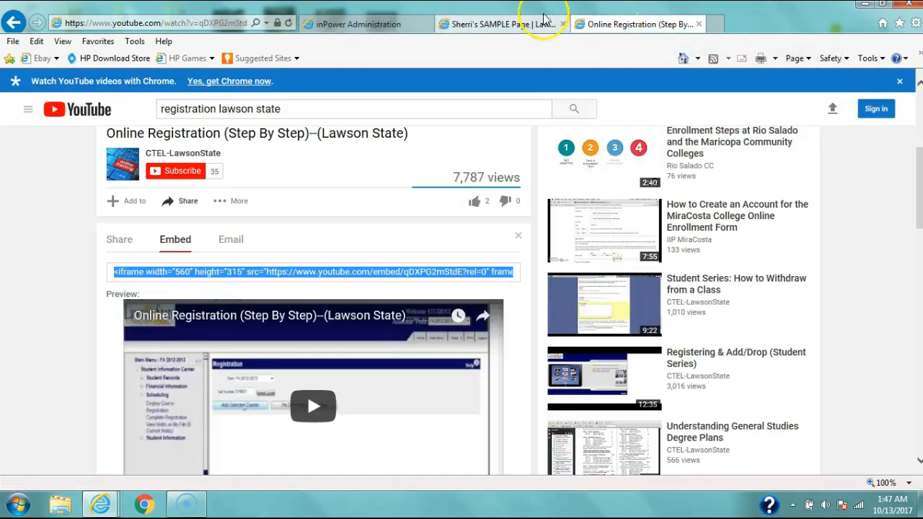
pyautogui.click(505, 24)
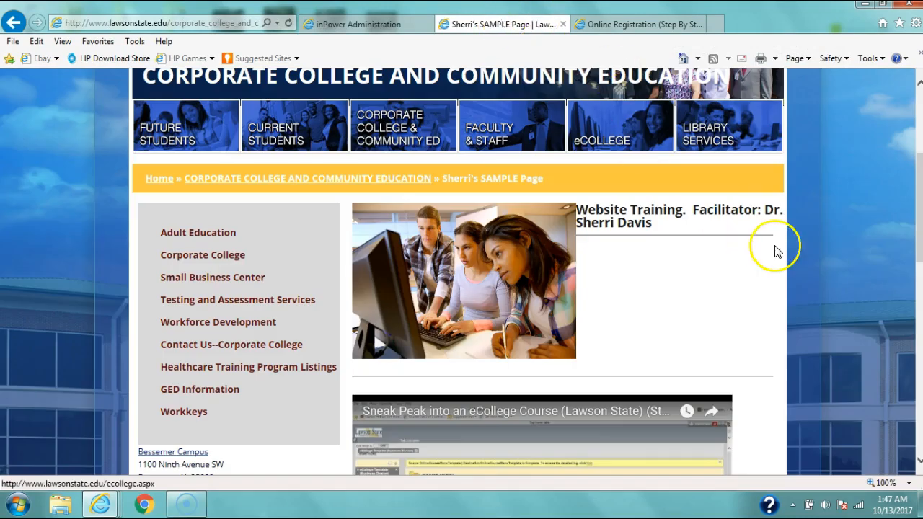
# Step: Refresh Sherri's SAMPLE Page and scroll to review the embedded Online Registration video
pyautogui.moveTo(910, 181); pyautogui.dragTo(912, 78)
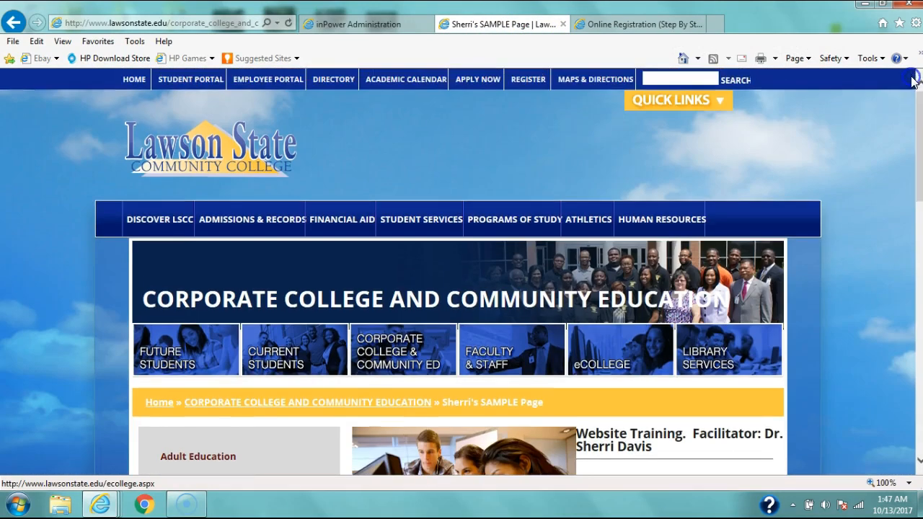
pyautogui.press('F5')
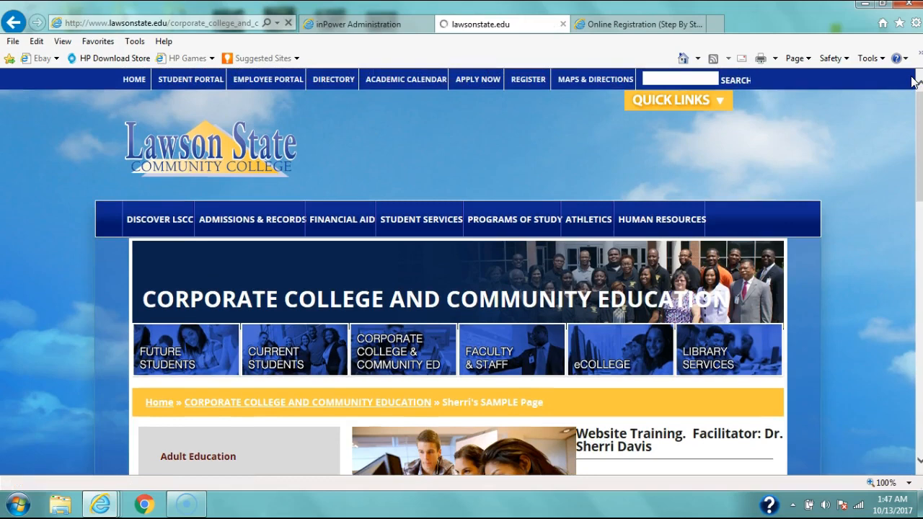
pyautogui.moveTo(916, 108); pyautogui.dragTo(919, 200)
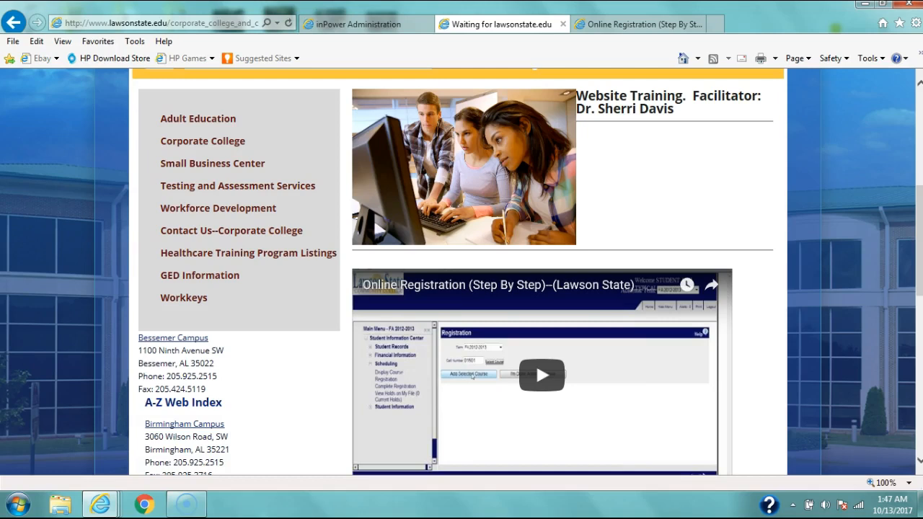
# Step: Return to the page editor and save and close Sherri's SAMPLE Page
pyautogui.click(387, 28)
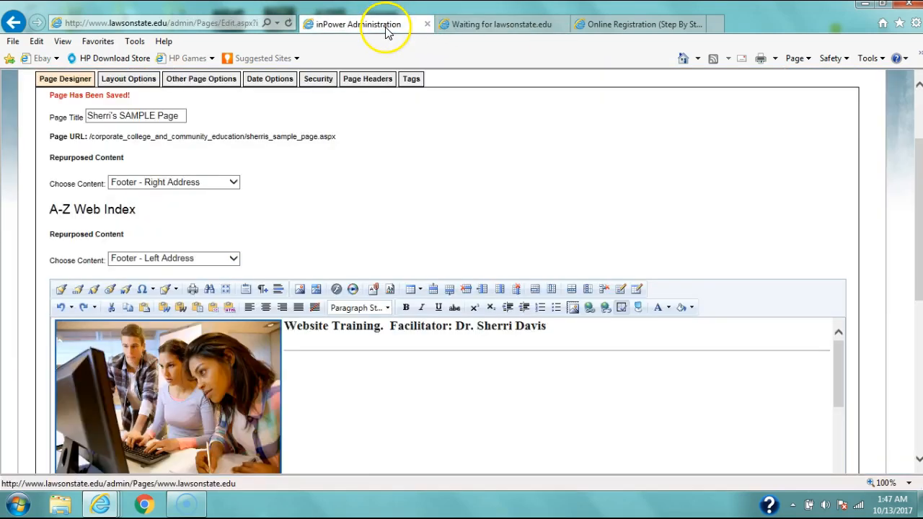
pyautogui.moveTo(835, 356); pyautogui.dragTo(836, 390)
pyautogui.moveTo(918, 210); pyautogui.dragTo(914, 160)
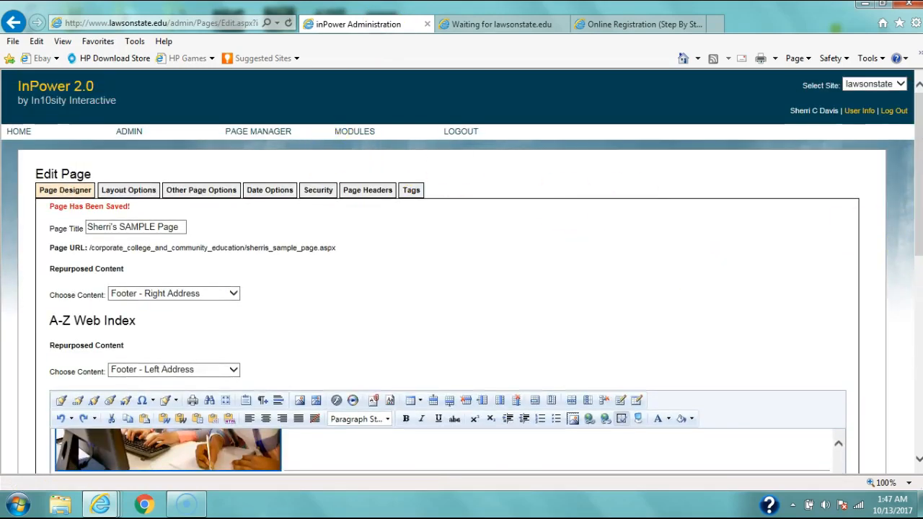
pyautogui.moveTo(914, 209); pyautogui.dragTo(913, 470)
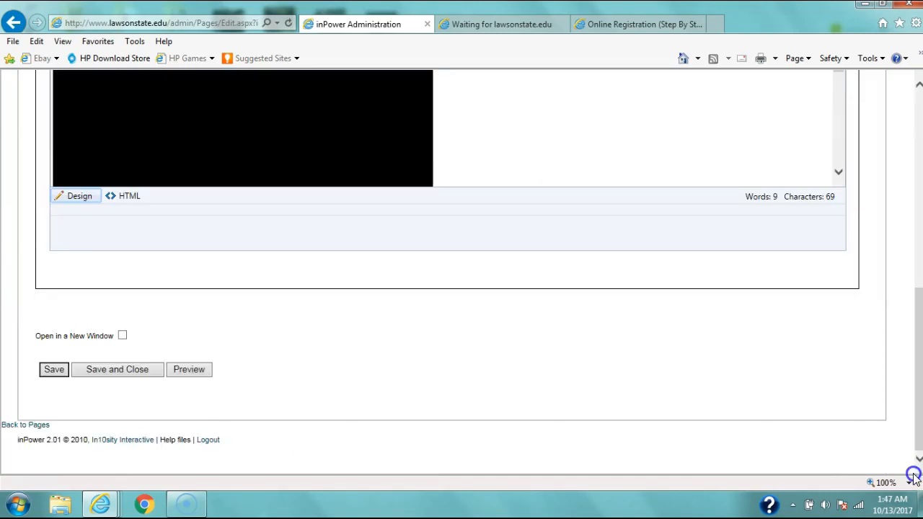
pyautogui.click(122, 371)
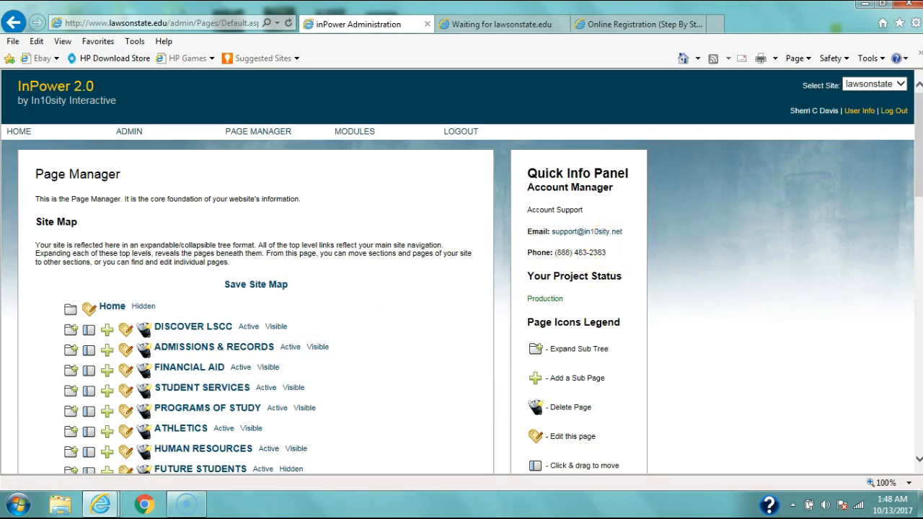
# Step: Expand CORPORATE COLLEGE AND COMMUNITY EDUCATION in the site map and set Sherri's SAMPLE Page to Active and Visible
pyautogui.moveTo(920, 146); pyautogui.dragTo(916, 233)
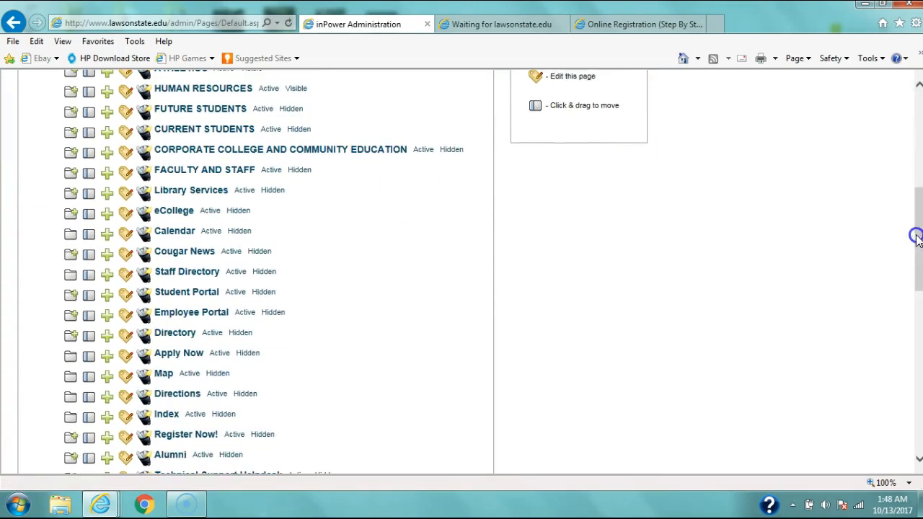
pyautogui.click(75, 152)
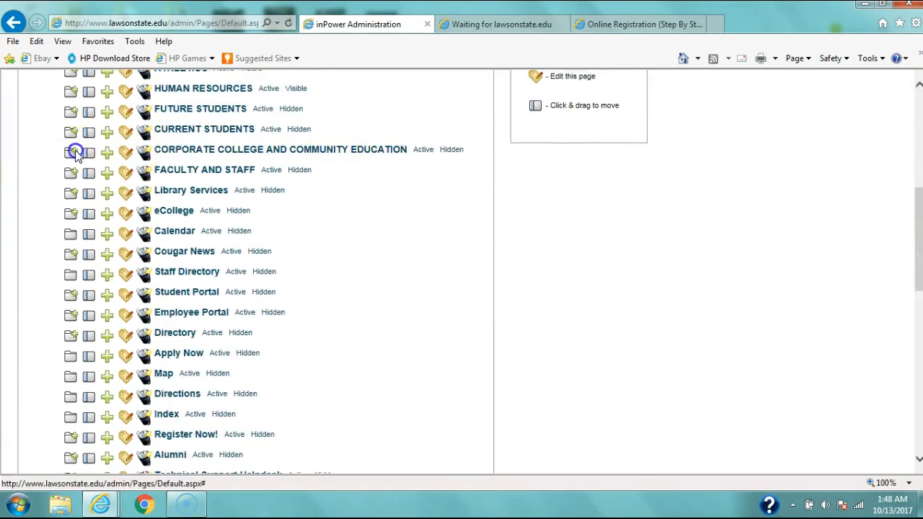
pyautogui.moveTo(920, 189); pyautogui.dragTo(920, 209)
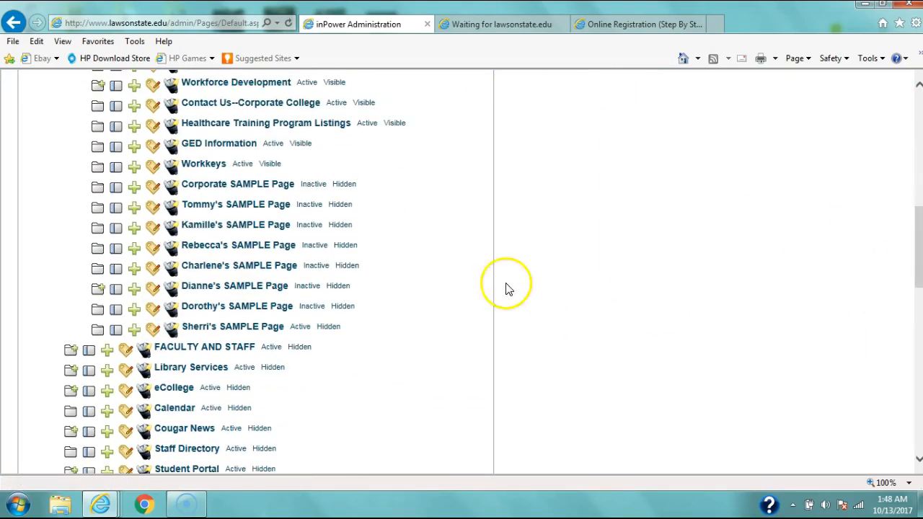
pyautogui.click(301, 326)
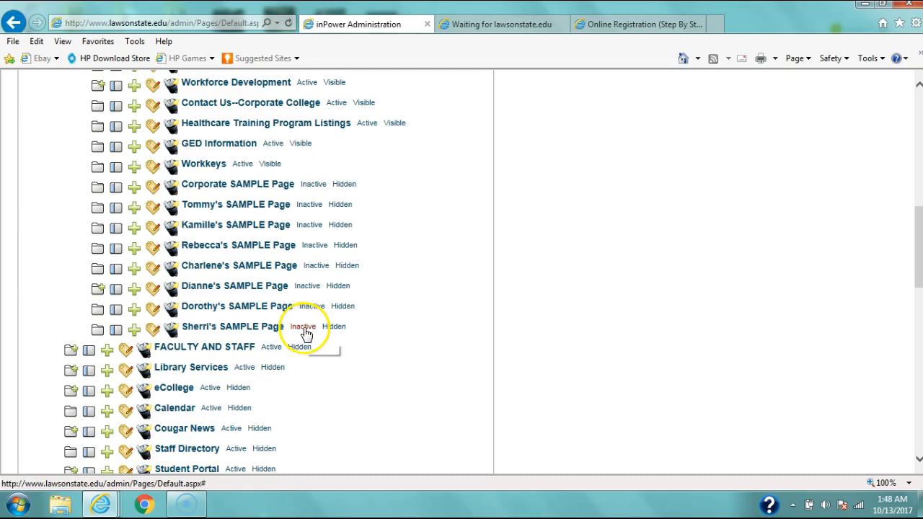
pyautogui.click(303, 329)
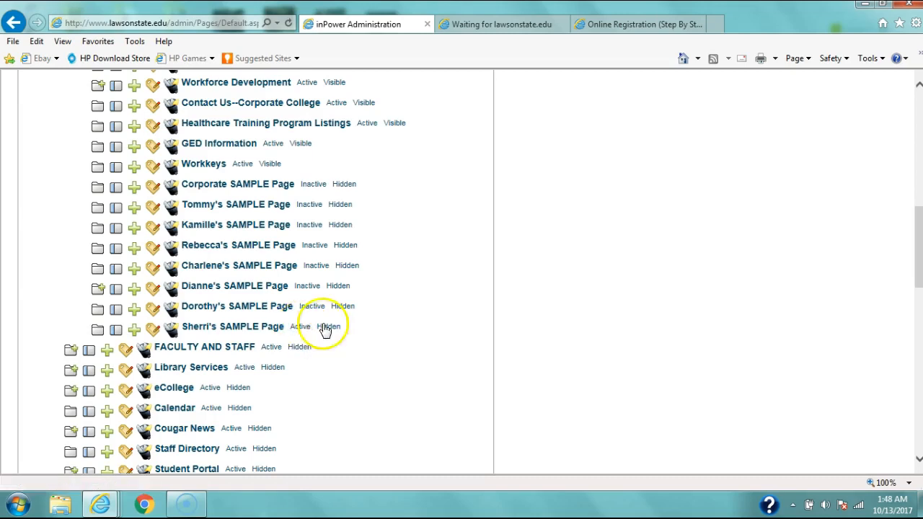
pyautogui.click(330, 328)
pyautogui.scroll(-1, 919, 233)
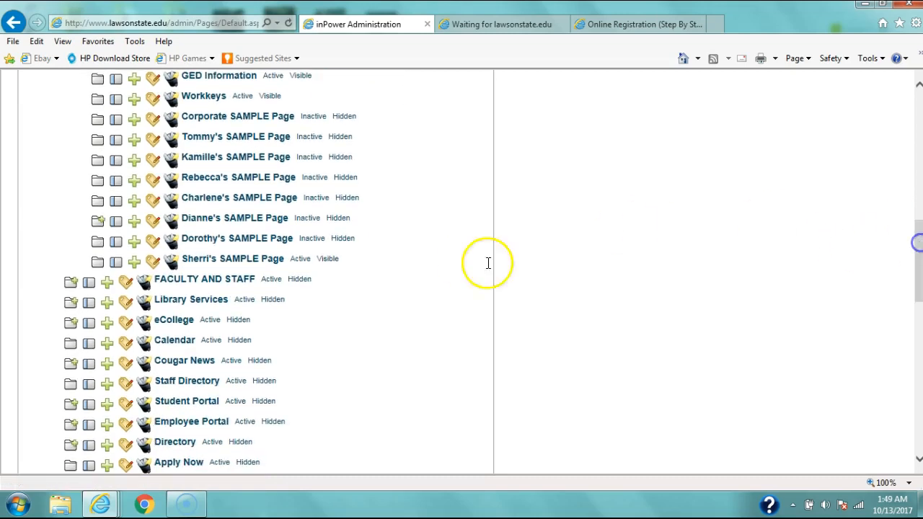
pyautogui.click(303, 261)
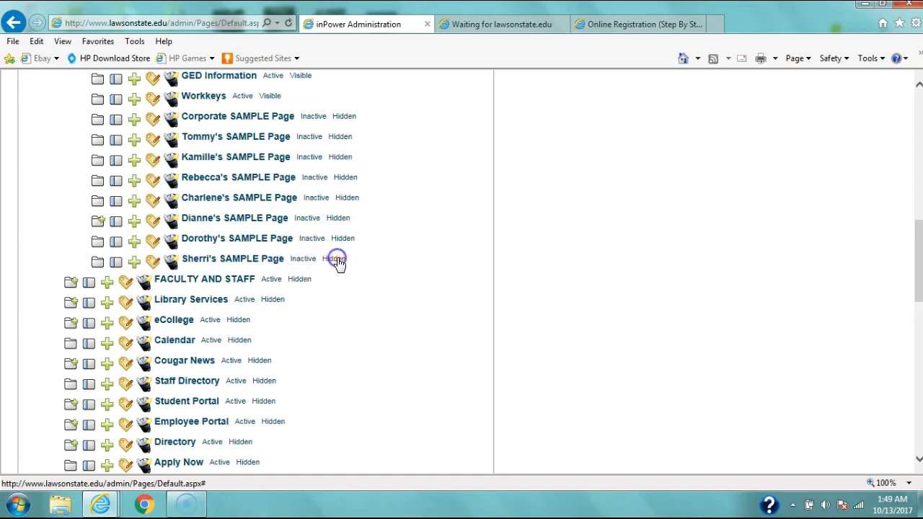
pyautogui.click(303, 260)
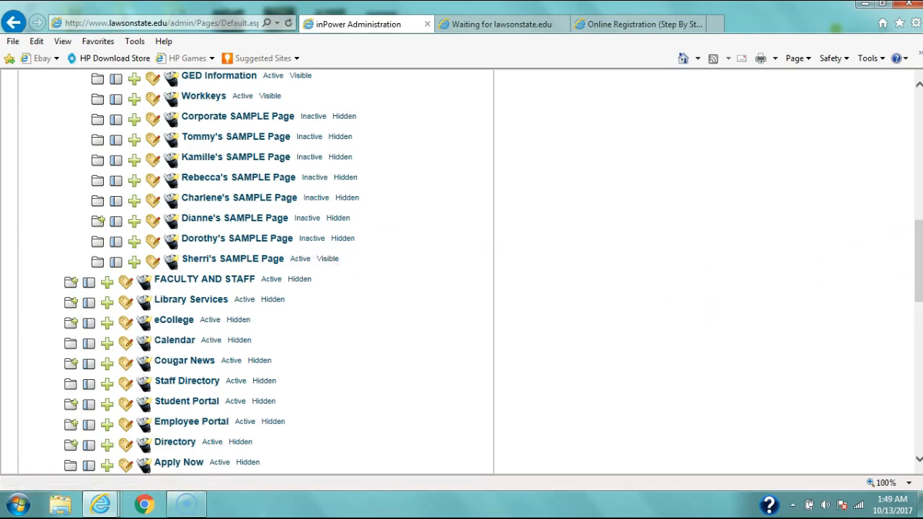
# Step: Save the site map and recover the unresponsive webpage
pyautogui.moveTo(919, 249); pyautogui.dragTo(919, 393)
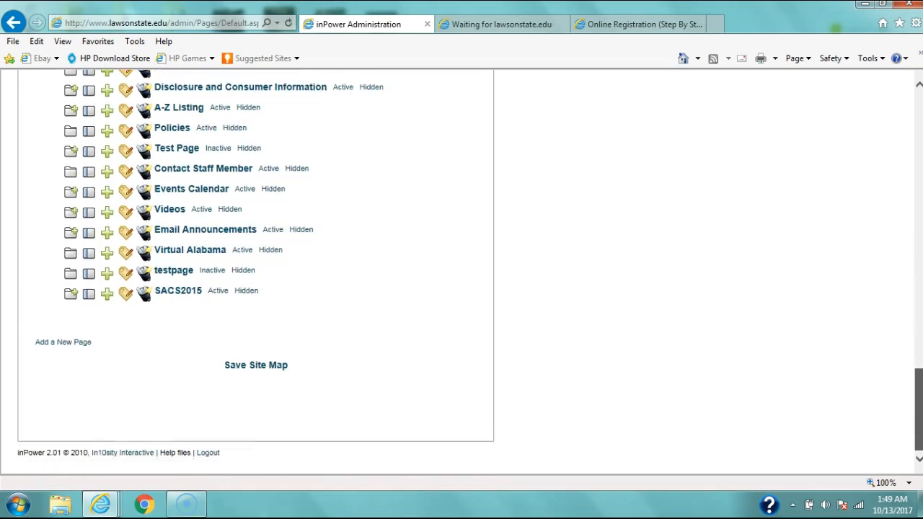
pyautogui.click(253, 366)
pyautogui.click(258, 367)
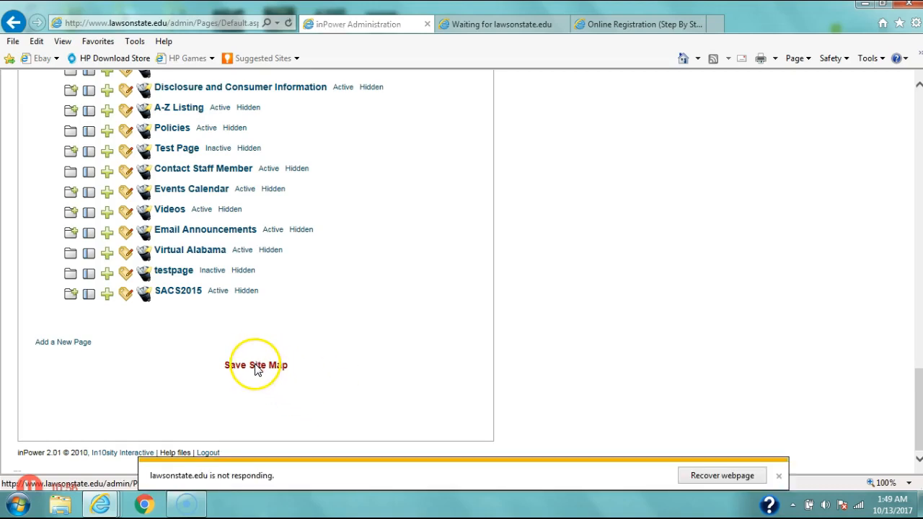
pyautogui.click(713, 477)
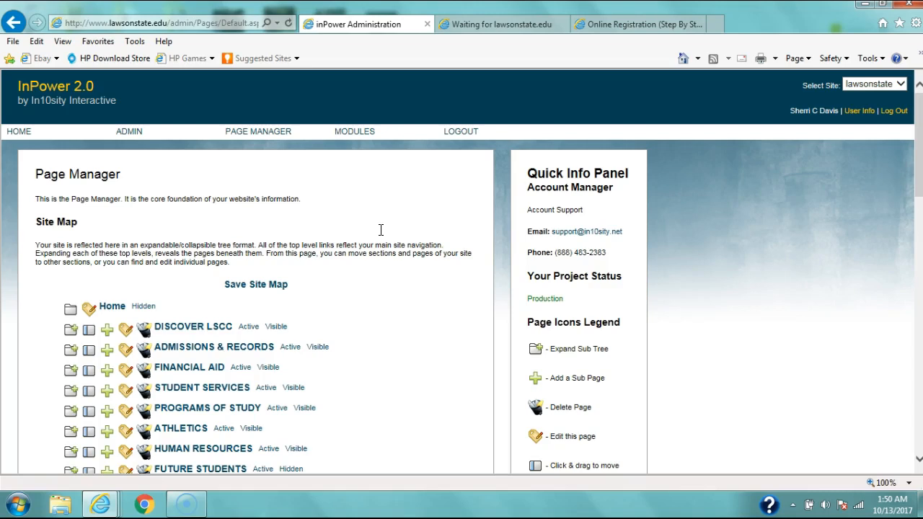
# Step: Expand CORPORATE COLLEGE AND COMMUNITY EDUCATION again to check Sherri's SAMPLE Page status
pyautogui.moveTo(917, 108); pyautogui.dragTo(916, 185)
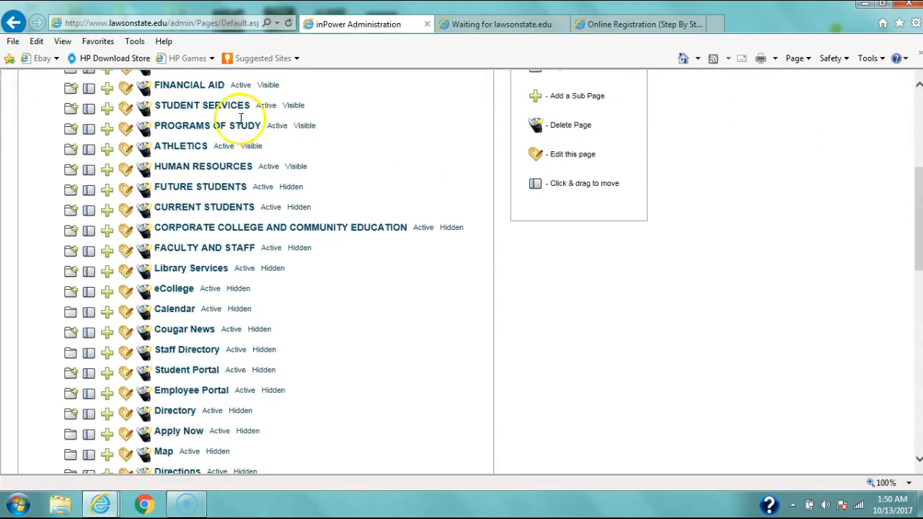
pyautogui.click(72, 231)
pyautogui.moveTo(916, 177); pyautogui.dragTo(916, 234)
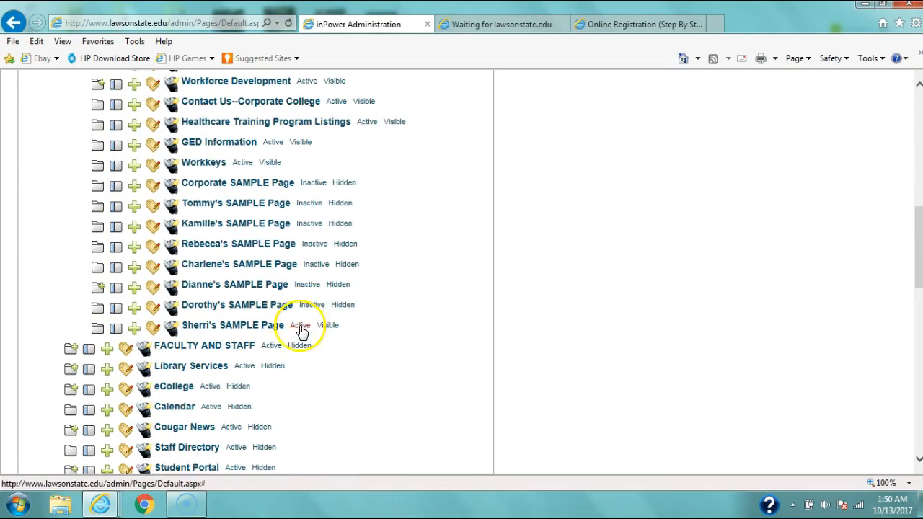
# Step: Switch between the browser tabs to review Sherri's SAMPLE Page with the embedded video
pyautogui.click(592, 25)
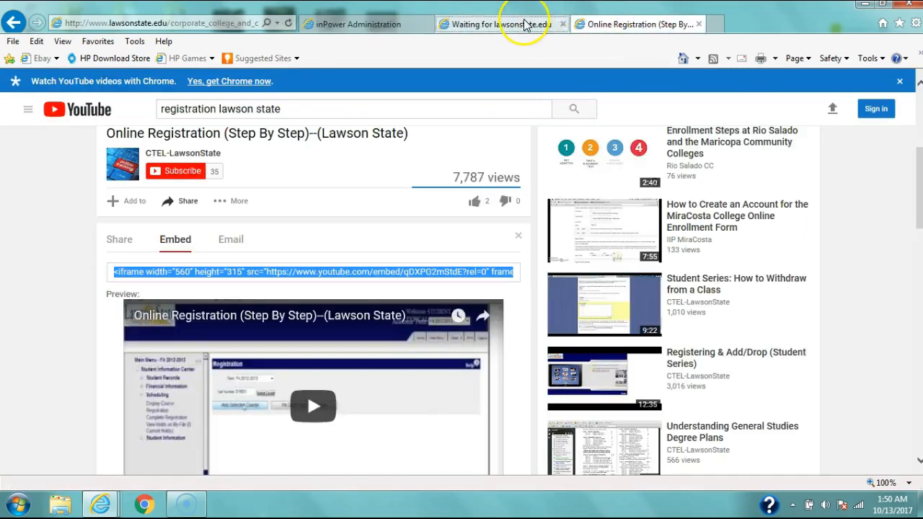
pyautogui.click(526, 26)
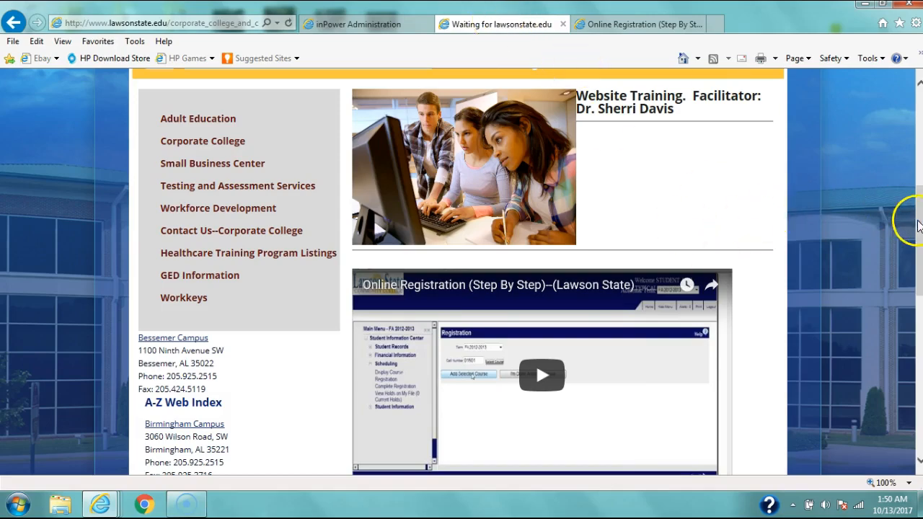
pyautogui.moveTo(920, 227); pyautogui.dragTo(912, 186)
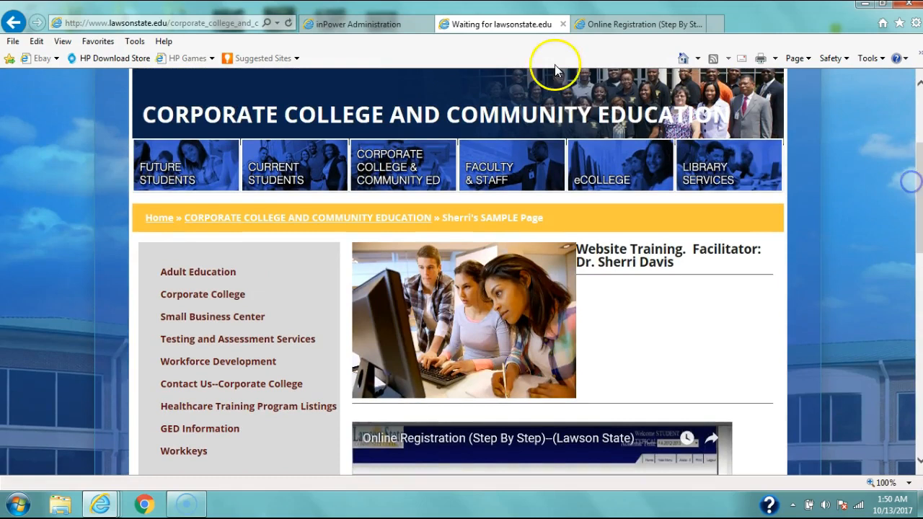
pyautogui.click(362, 24)
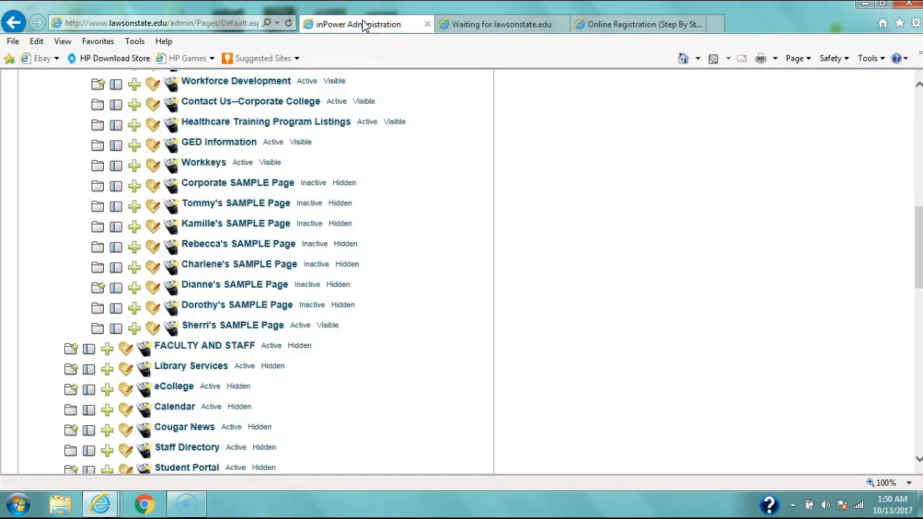